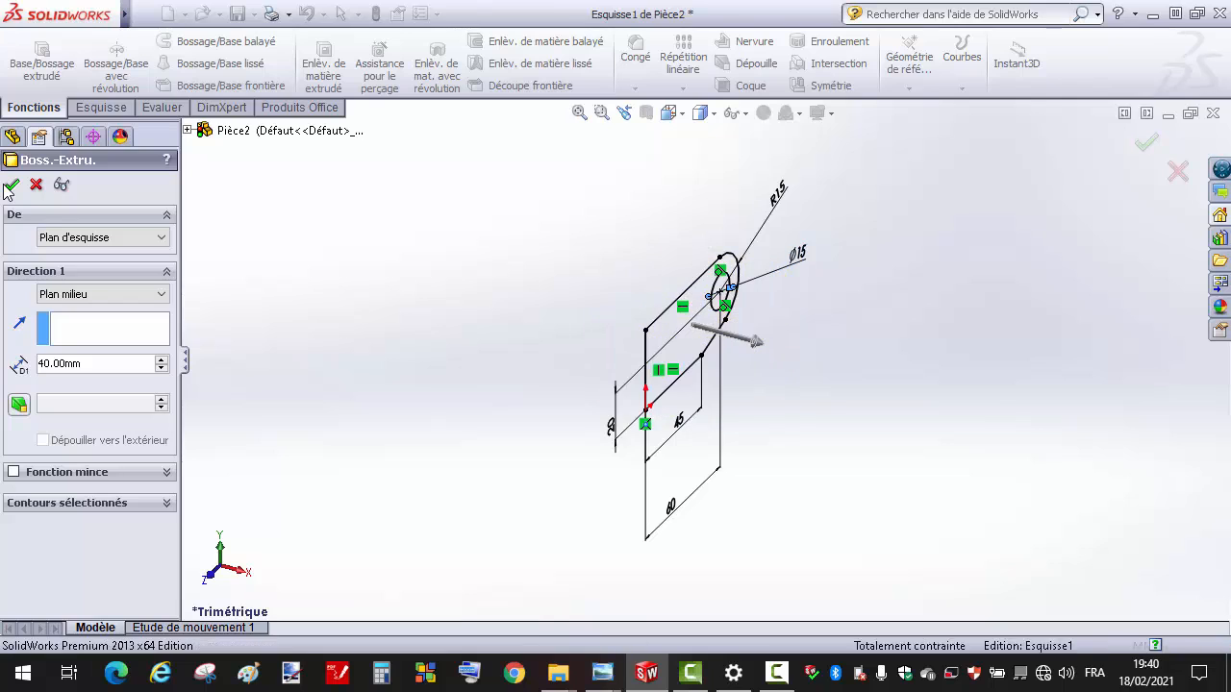
- Extrude the lug profile 40 mm symmetrically about the mid-plane
{"action": "left_click", "coordinate": [831, 475]}
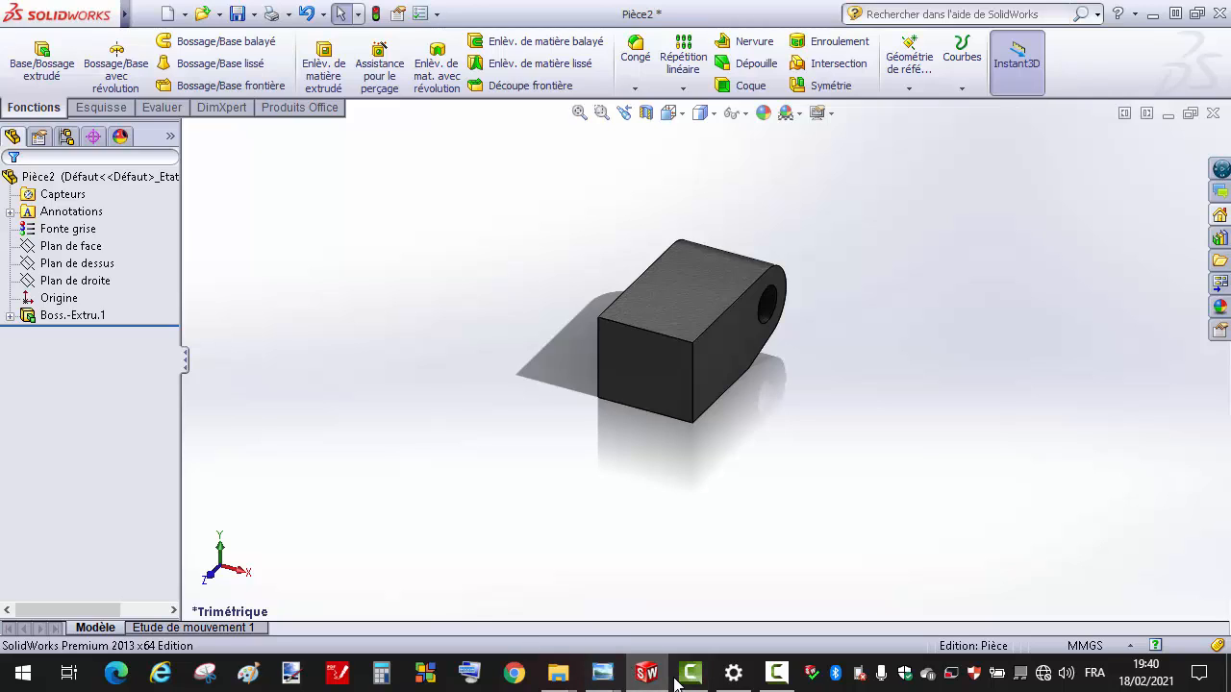
- Switch to the palier de fourche dim drawing in the photo viewer and examine the inner slot's contour and its height dimensions
{"action": "left_click", "coordinate": [606, 675]}
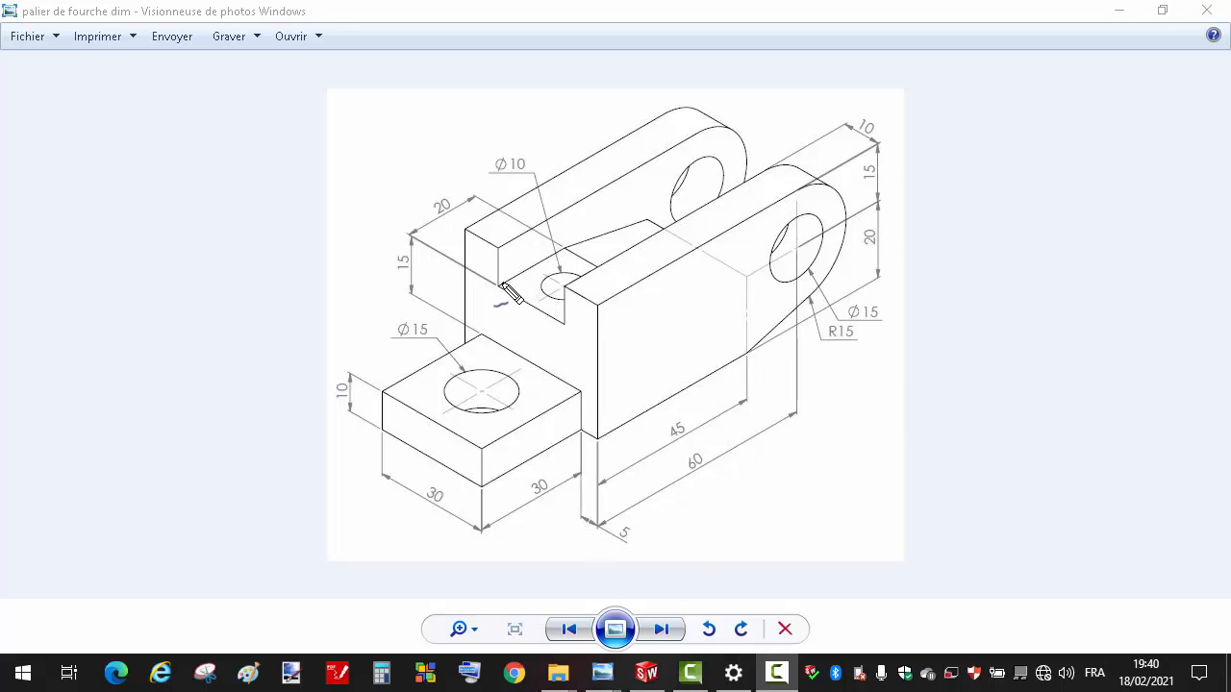
{"action": "left_click_drag", "start_coordinate": [500, 284], "coordinate": [636, 229]}
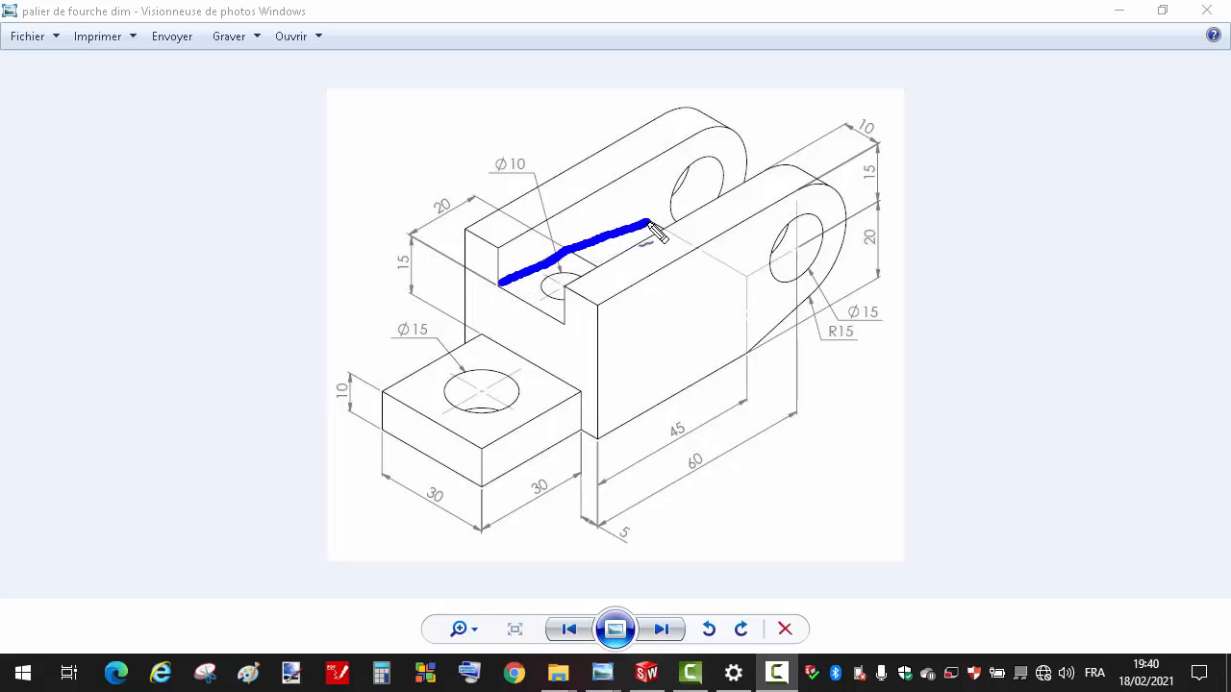
{"action": "left_click_drag", "start_coordinate": [746, 277], "coordinate": [749, 340]}
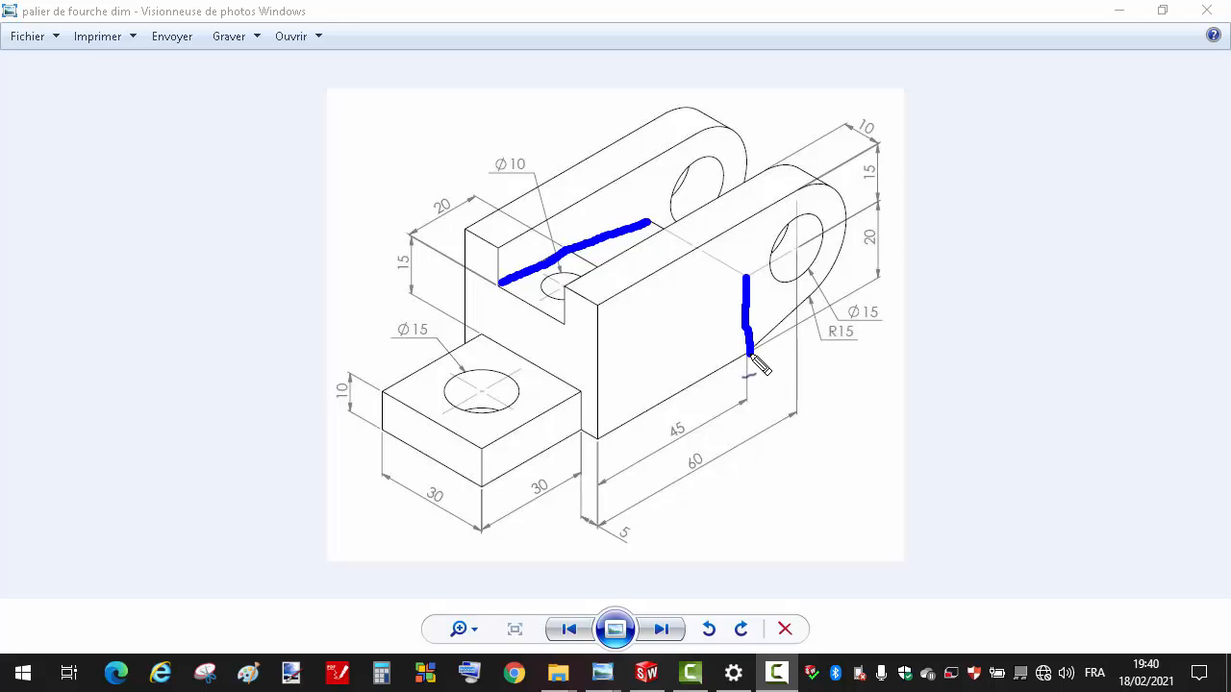
{"action": "mouse_move", "coordinate": [759, 342]}
{"action": "left_mouse_down"}
{"action": "mouse_move", "coordinate": [798, 323]}
{"action": "mouse_move", "coordinate": [844, 261]}
{"action": "mouse_move", "coordinate": [838, 191]}
{"action": "mouse_move", "coordinate": [769, 204]}
{"action": "mouse_move", "coordinate": [603, 300]}
{"action": "mouse_move", "coordinate": [595, 325]}
{"action": "mouse_move", "coordinate": [600, 341]}
{"action": "mouse_move", "coordinate": [748, 281]}
{"action": "left_mouse_up"}
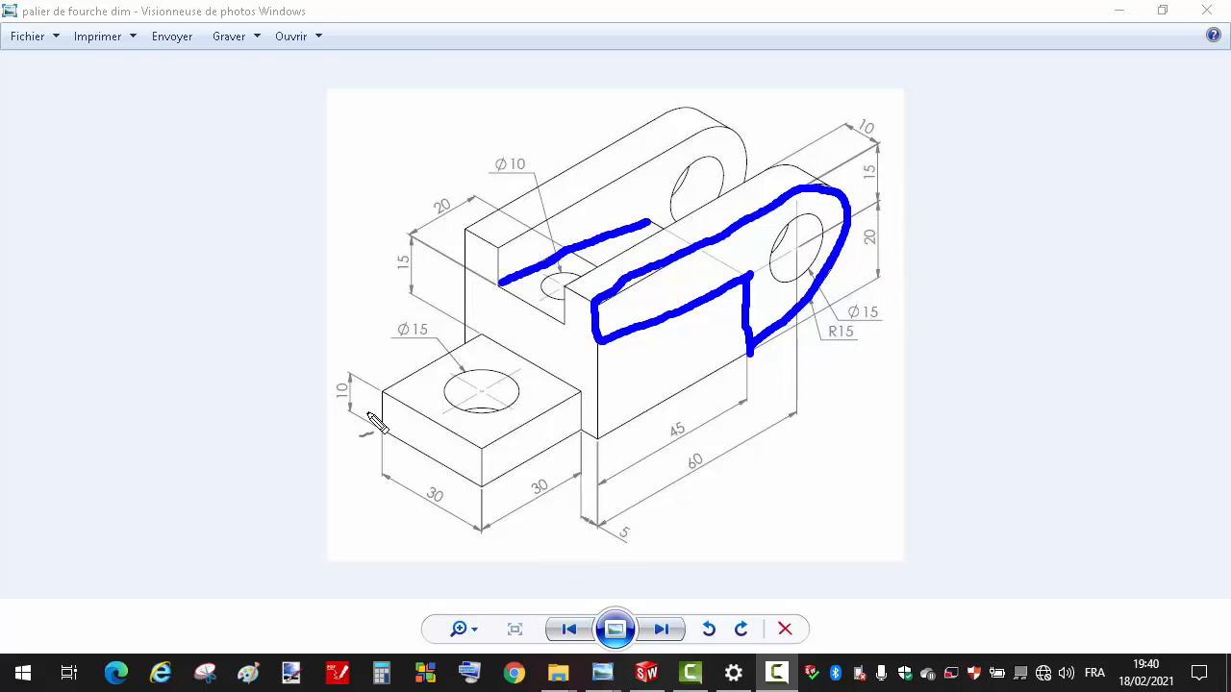
{"action": "left_click_drag", "start_coordinate": [327, 374], "coordinate": [358, 382]}
{"action": "mouse_move", "coordinate": [414, 227]}
{"action": "left_mouse_down"}
{"action": "mouse_move", "coordinate": [396, 287]}
{"action": "mouse_move", "coordinate": [428, 298]}
{"action": "mouse_move", "coordinate": [411, 224]}
{"action": "left_mouse_up"}
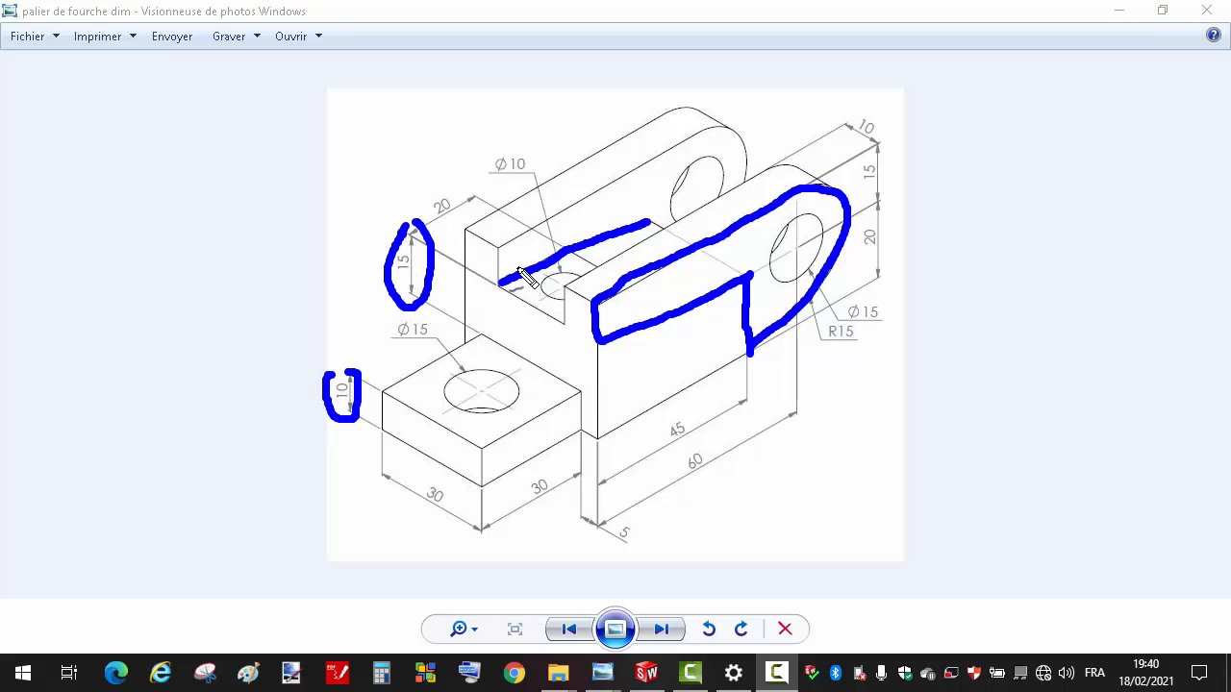
{"action": "left_click_drag", "start_coordinate": [513, 239], "coordinate": [513, 277]}
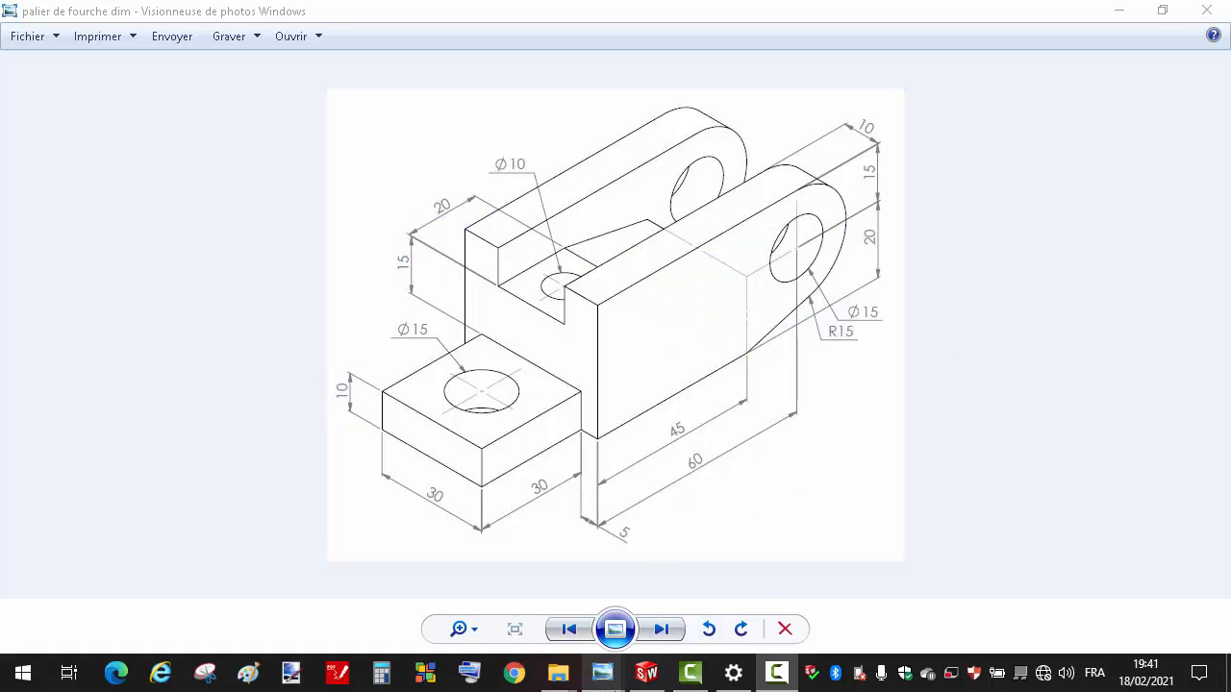
- Back in SolidWorks, start a sketch on Plan de droite and convert the body's sloped lower edge, round end and top edge into sketch entities
{"action": "left_click", "coordinate": [646, 672]}
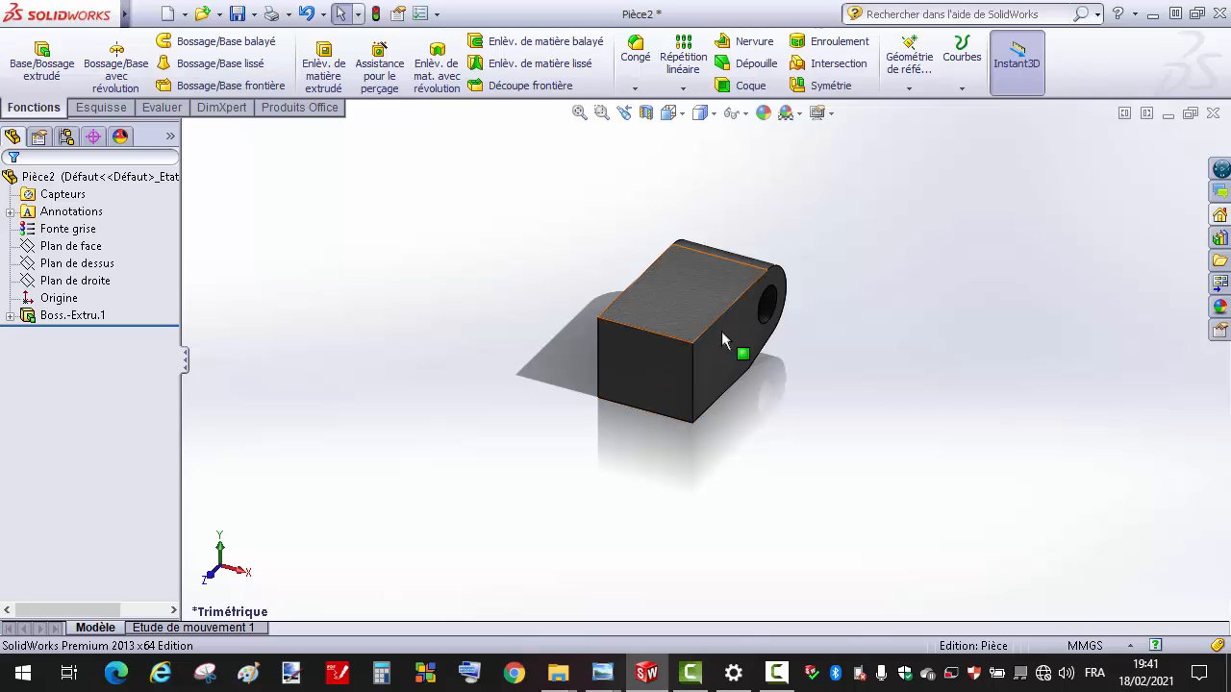
{"action": "left_click", "coordinate": [91, 282]}
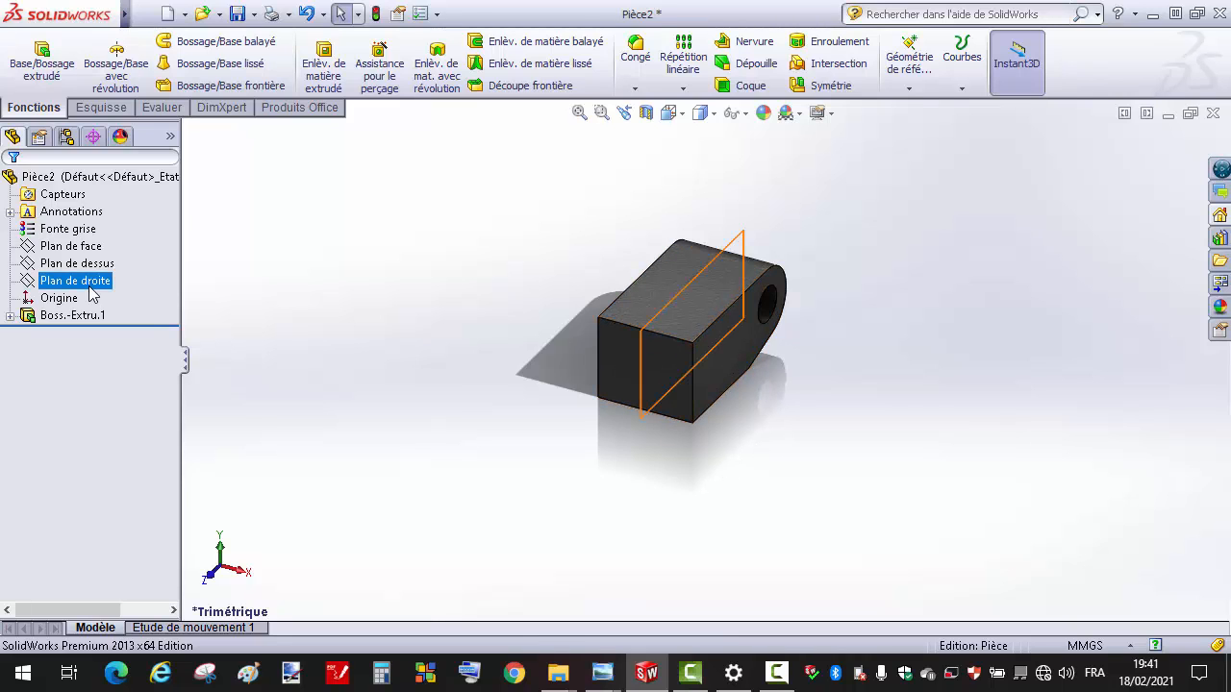
{"action": "left_click", "coordinate": [110, 258]}
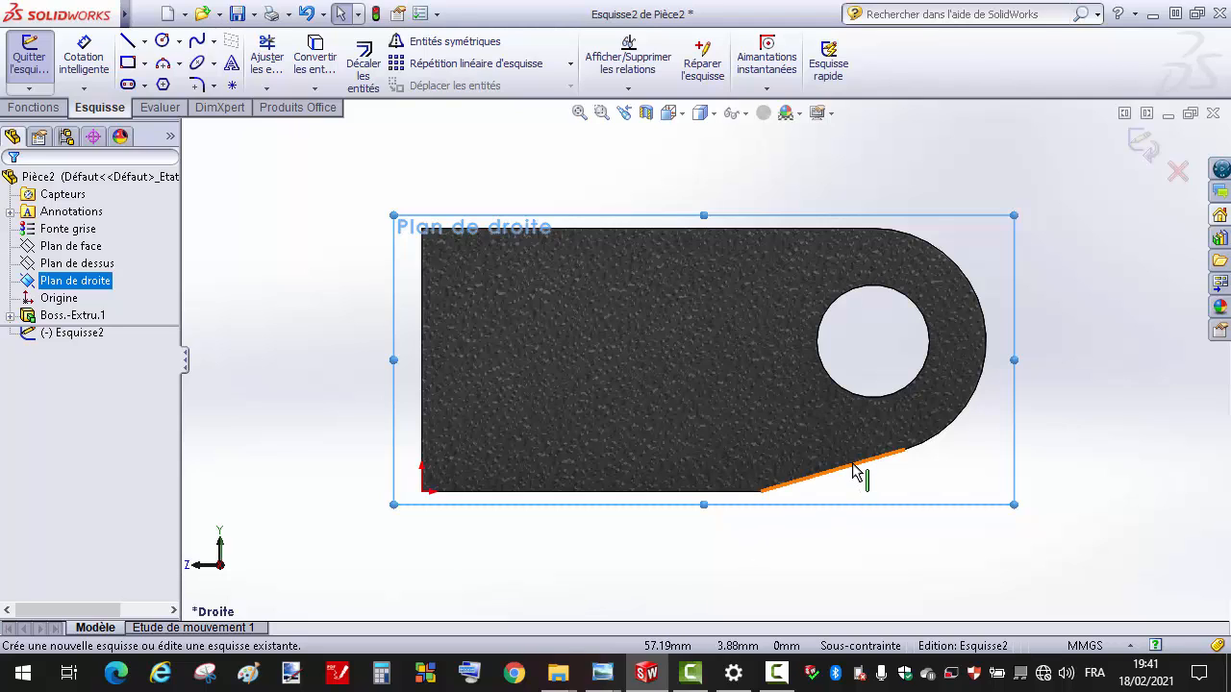
{"action": "left_click", "coordinate": [858, 471]}
{"action": "left_click", "coordinate": [965, 426], "text": "ctrl"}
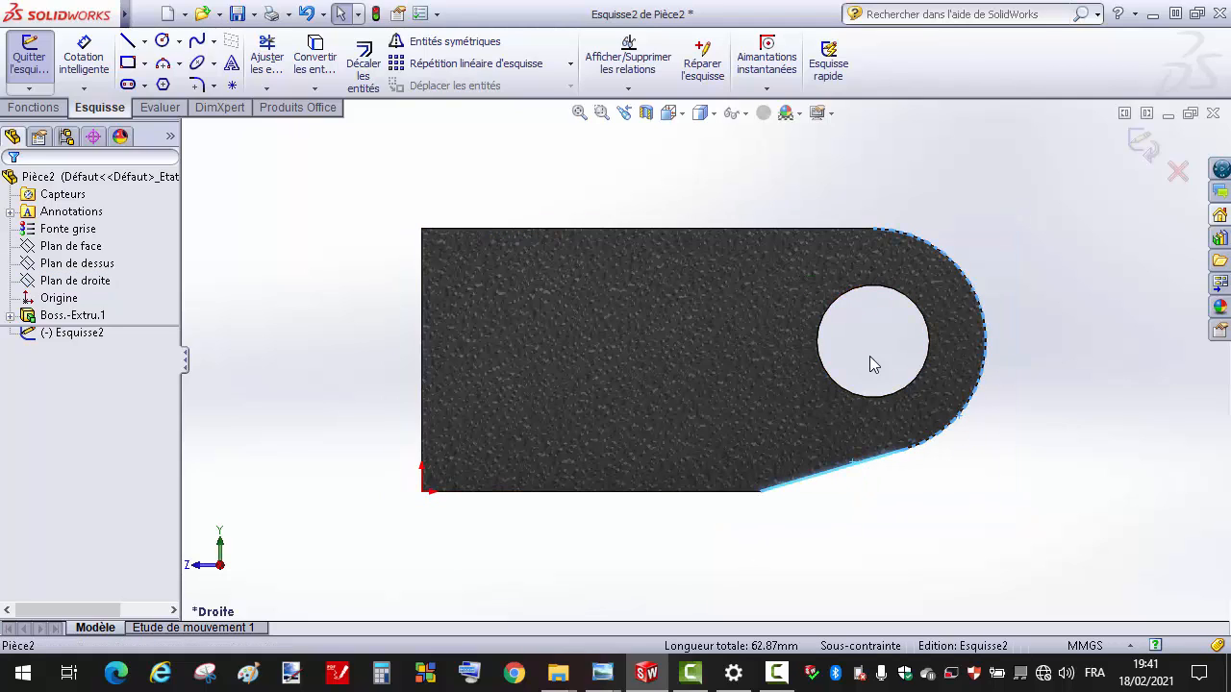
{"action": "left_click", "coordinate": [713, 231], "text": "ctrl"}
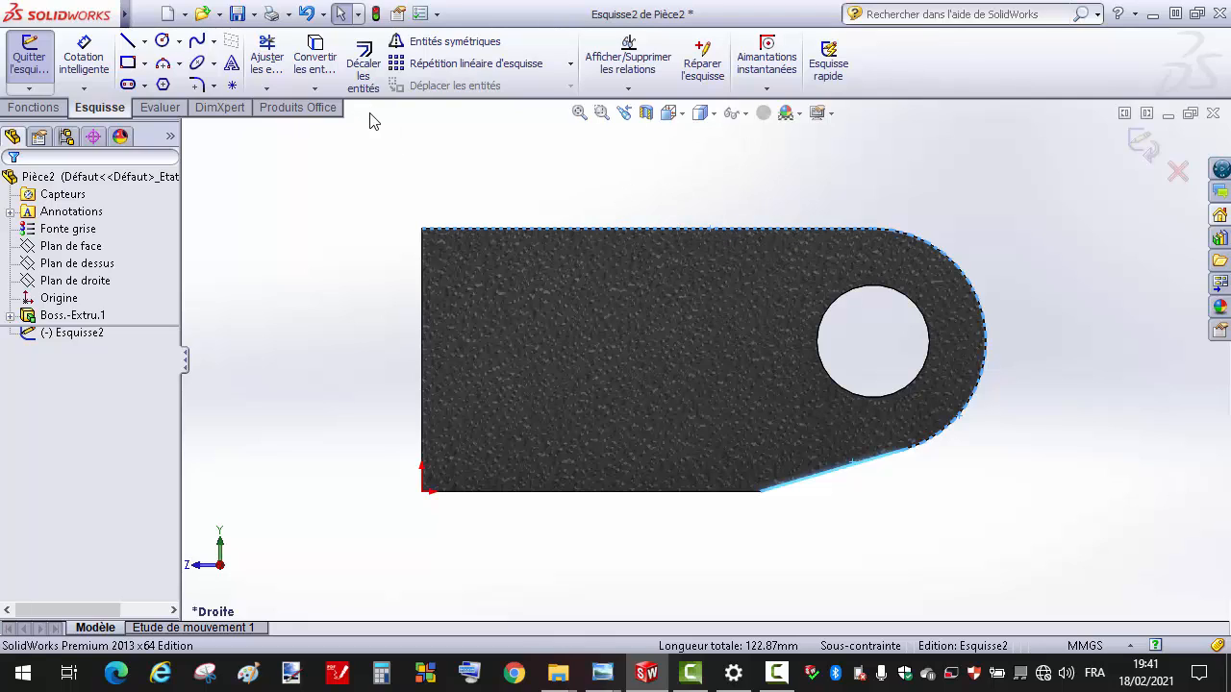
{"action": "left_click", "coordinate": [316, 48]}
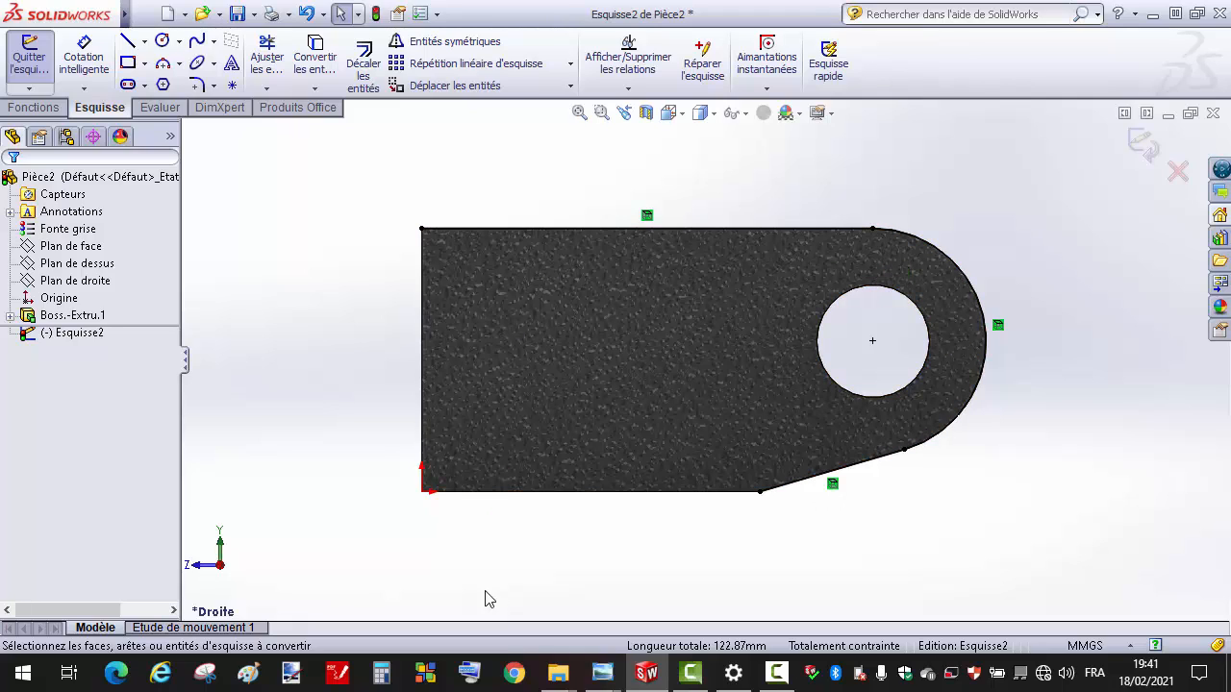
- Draw a line chain from the top-edge corner down, horizontally across the body, then obliquely to the start of the sloped lower edge
{"action": "left_click", "coordinate": [128, 41]}
{"action": "left_click", "coordinate": [422, 229]}
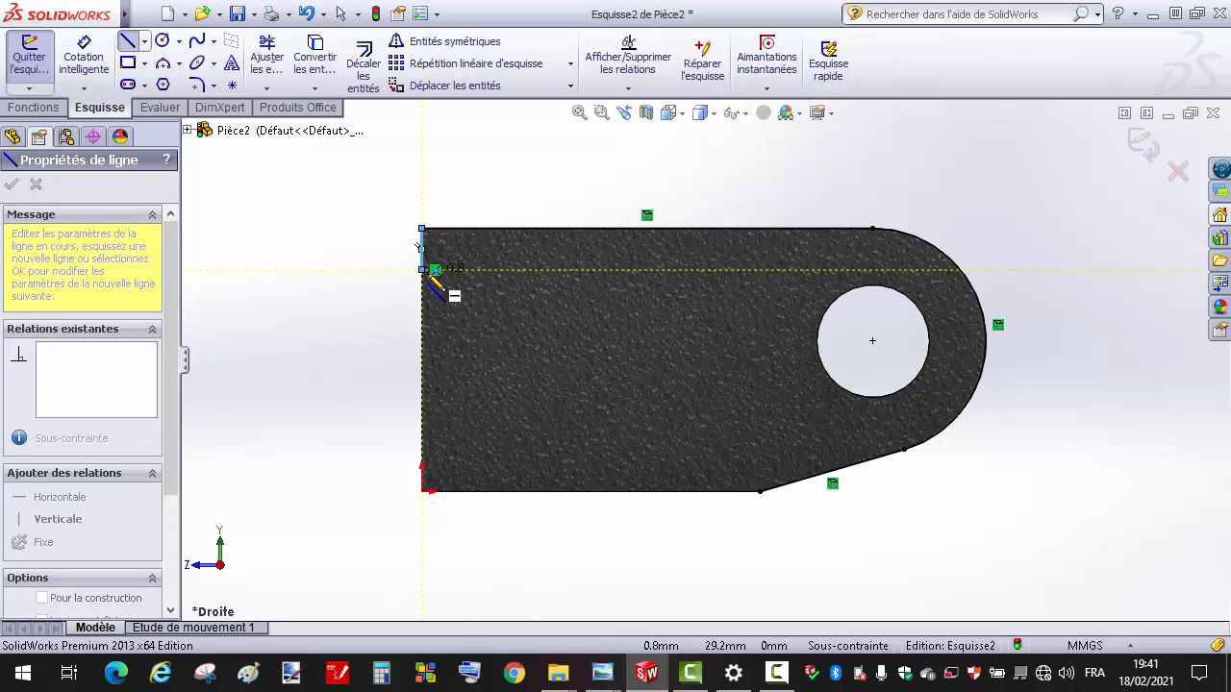
{"action": "double_click", "coordinate": [423, 270]}
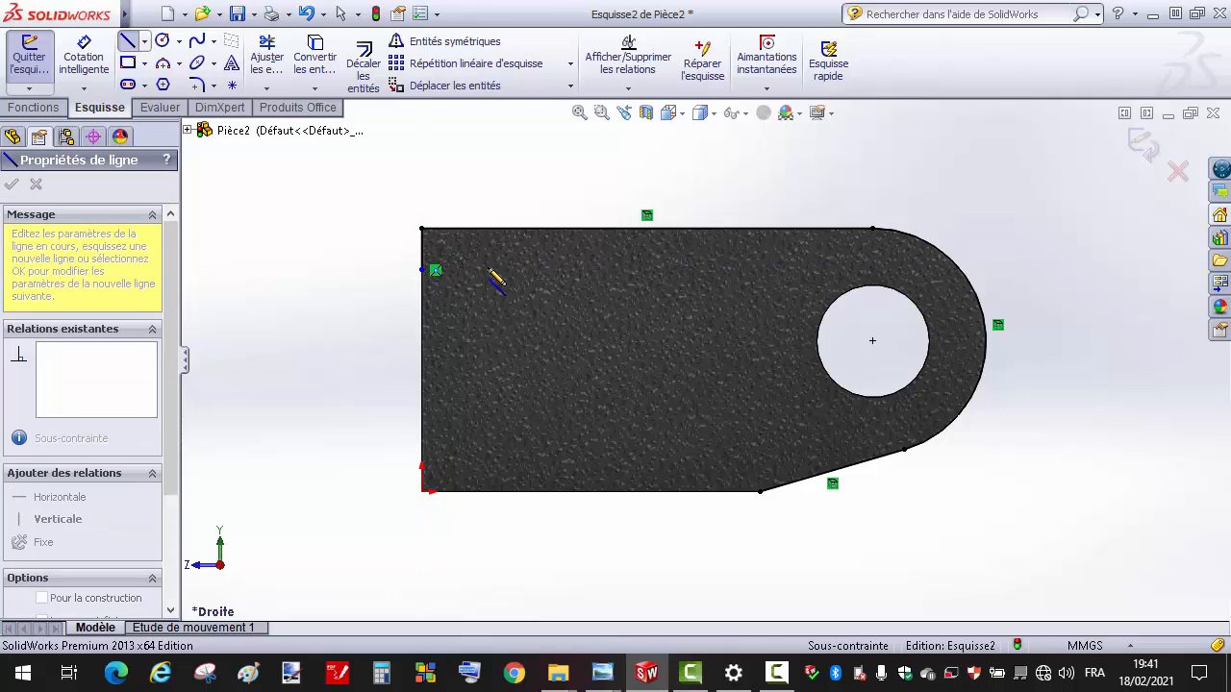
{"action": "double_click", "coordinate": [622, 271]}
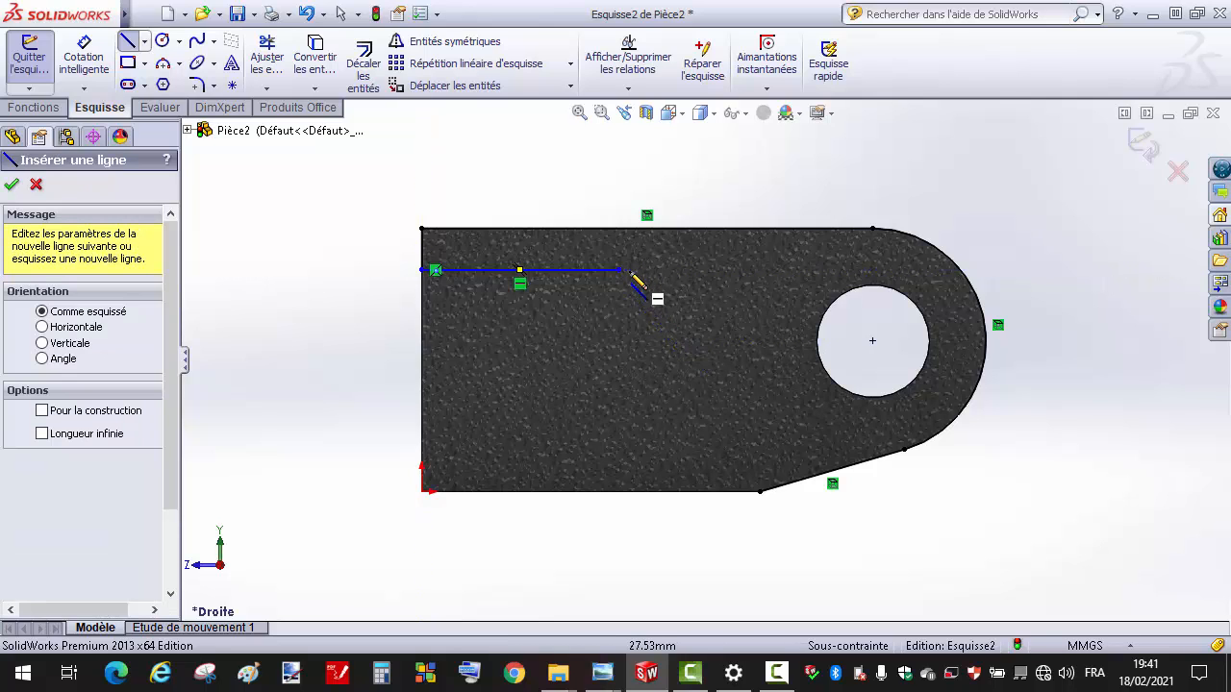
{"action": "left_click", "coordinate": [627, 283]}
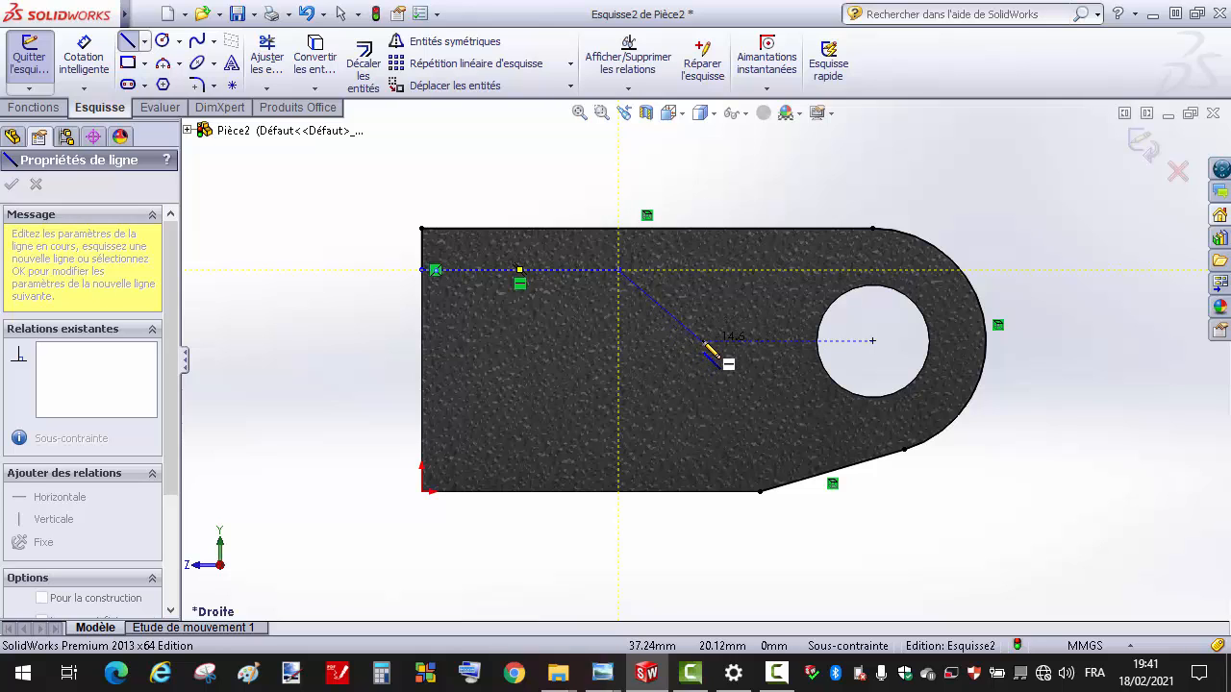
{"action": "double_click", "coordinate": [702, 343]}
{"action": "left_click", "coordinate": [702, 342]}
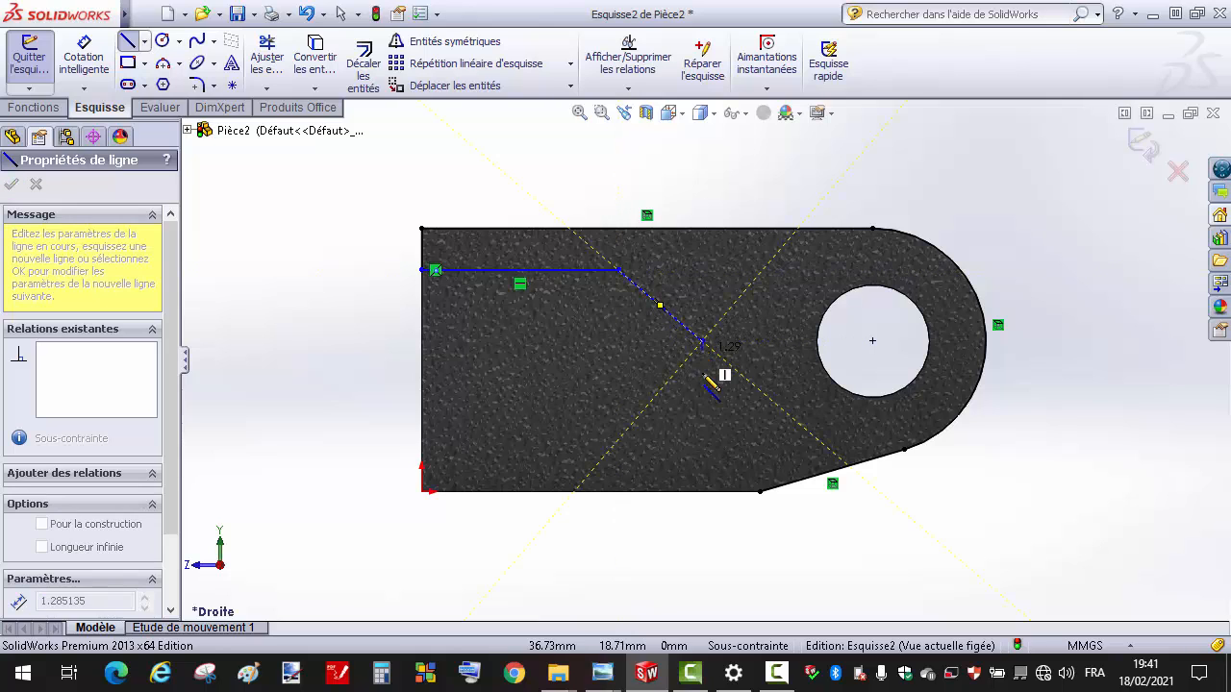
{"action": "double_click", "coordinate": [760, 493]}
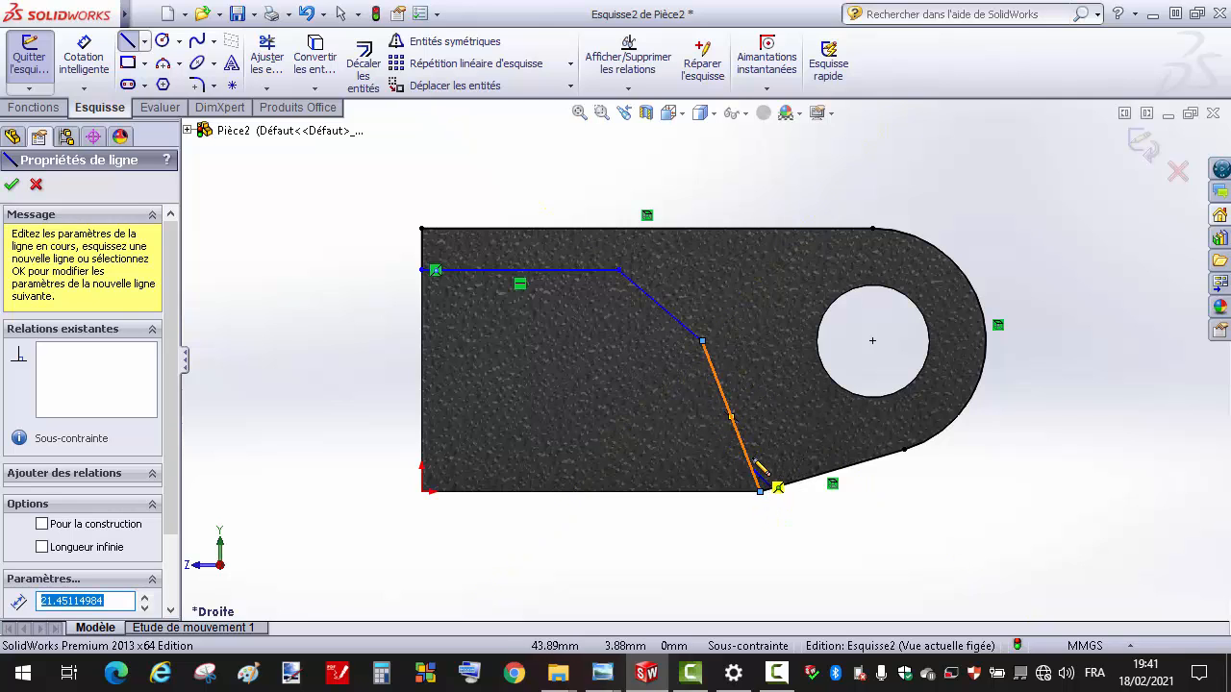
{"action": "key", "text": "Escape"}
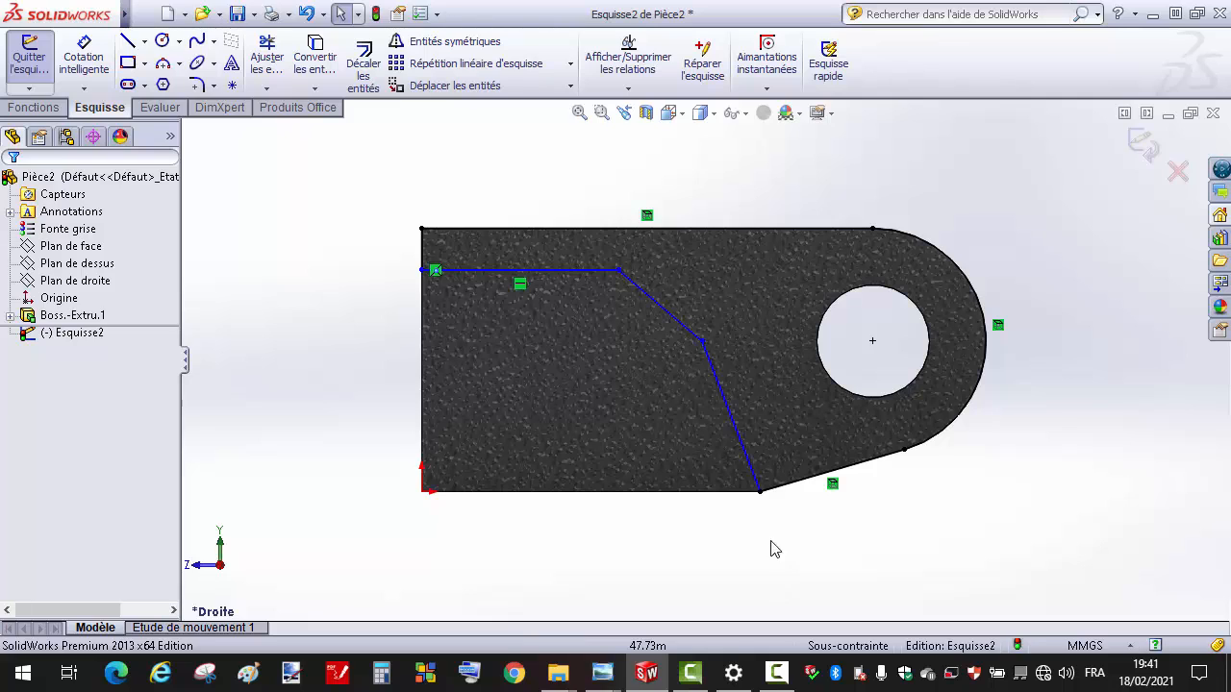
- Make the chain's last segment vertical and move its horizontal segment further below the body's top edge
{"action": "left_click", "coordinate": [735, 425]}
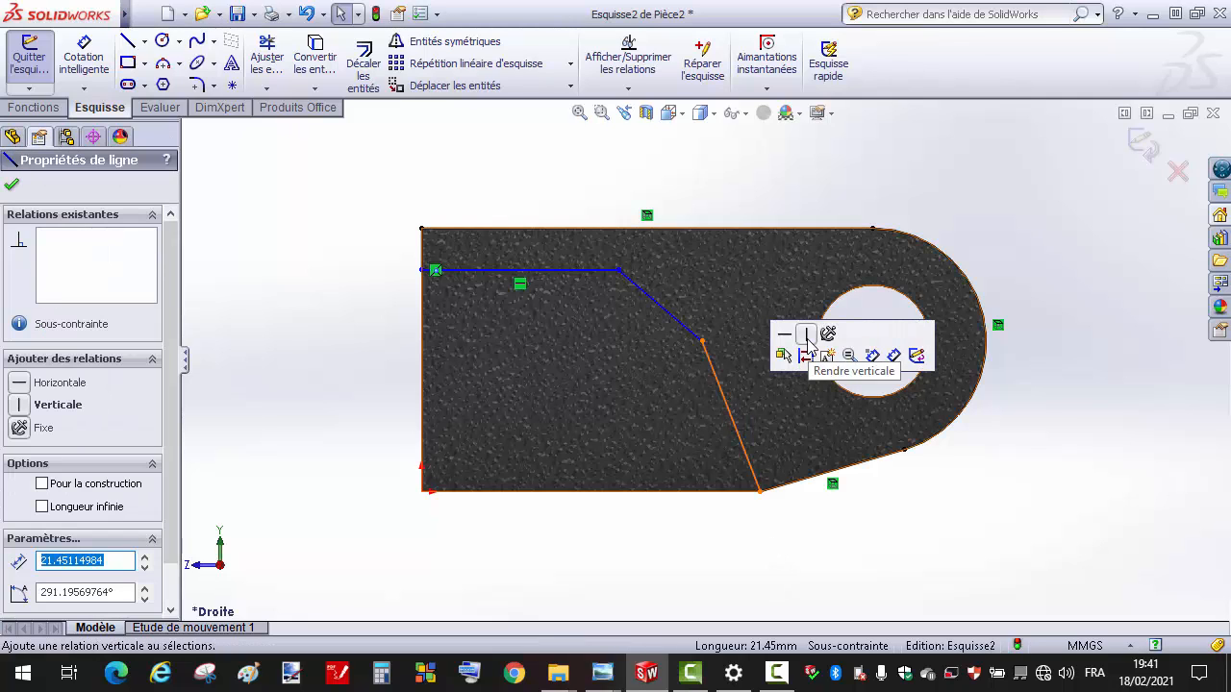
{"action": "left_click", "coordinate": [806, 357]}
{"action": "key", "text": "Escape"}
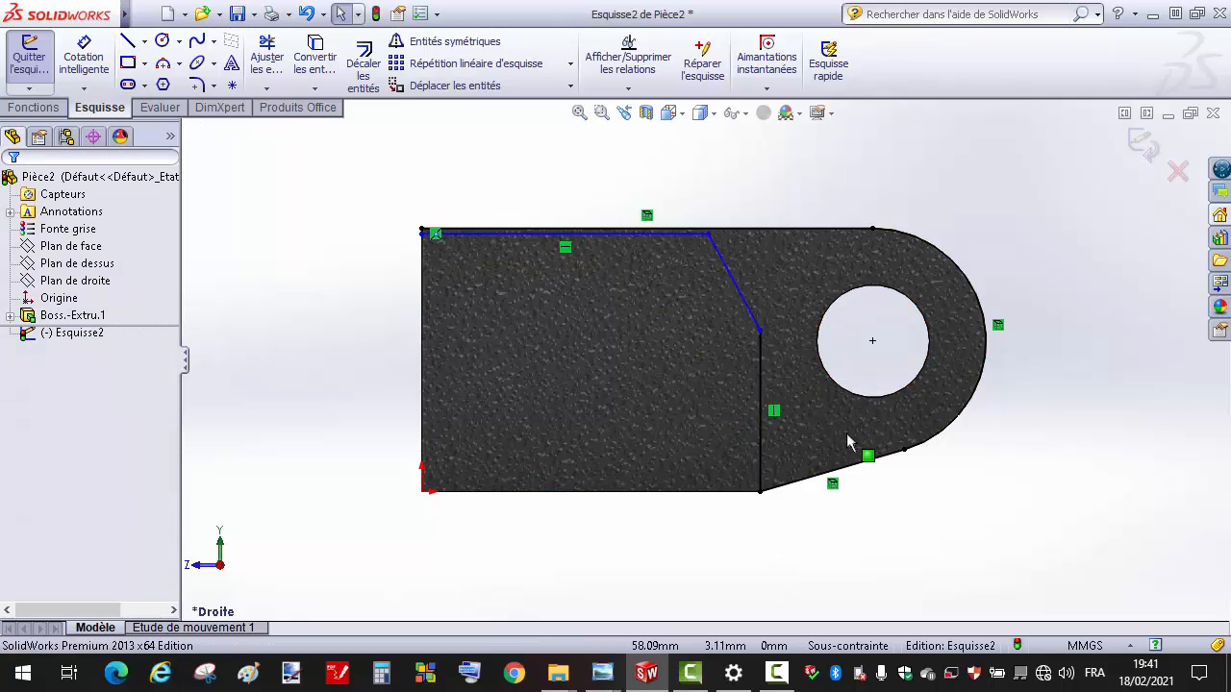
{"action": "left_click", "coordinate": [635, 234]}
{"action": "key", "text": "Escape"}
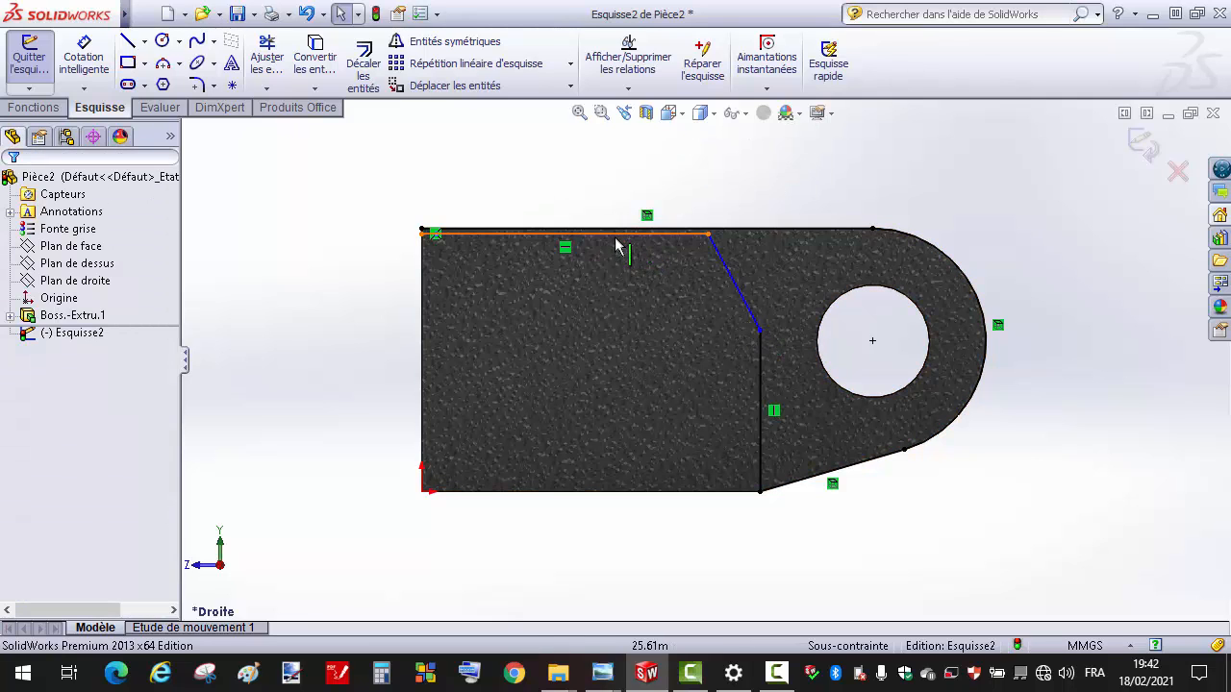
{"action": "left_click_drag", "start_coordinate": [615, 247], "coordinate": [611, 291]}
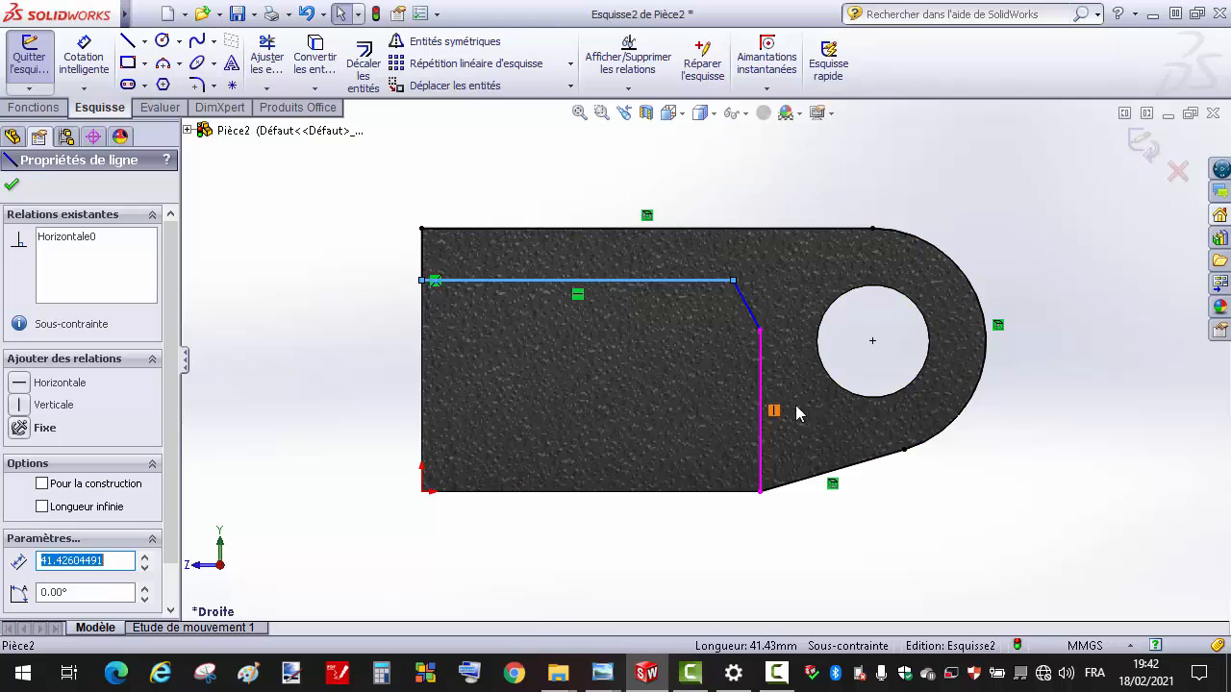
{"action": "left_click", "coordinate": [915, 530]}
- Align the upper end of the vertical segment horizontally with the centre of the hole
{"action": "left_click", "coordinate": [872, 343]}
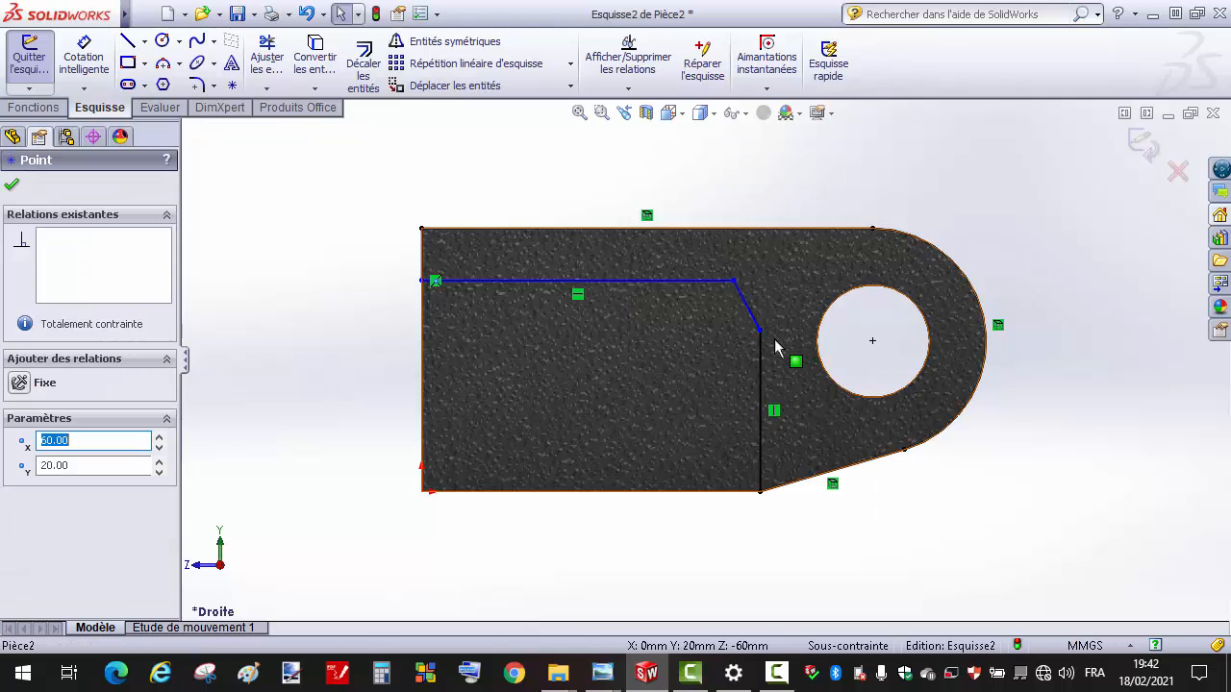
{"action": "left_click", "coordinate": [760, 330], "text": "ctrl"}
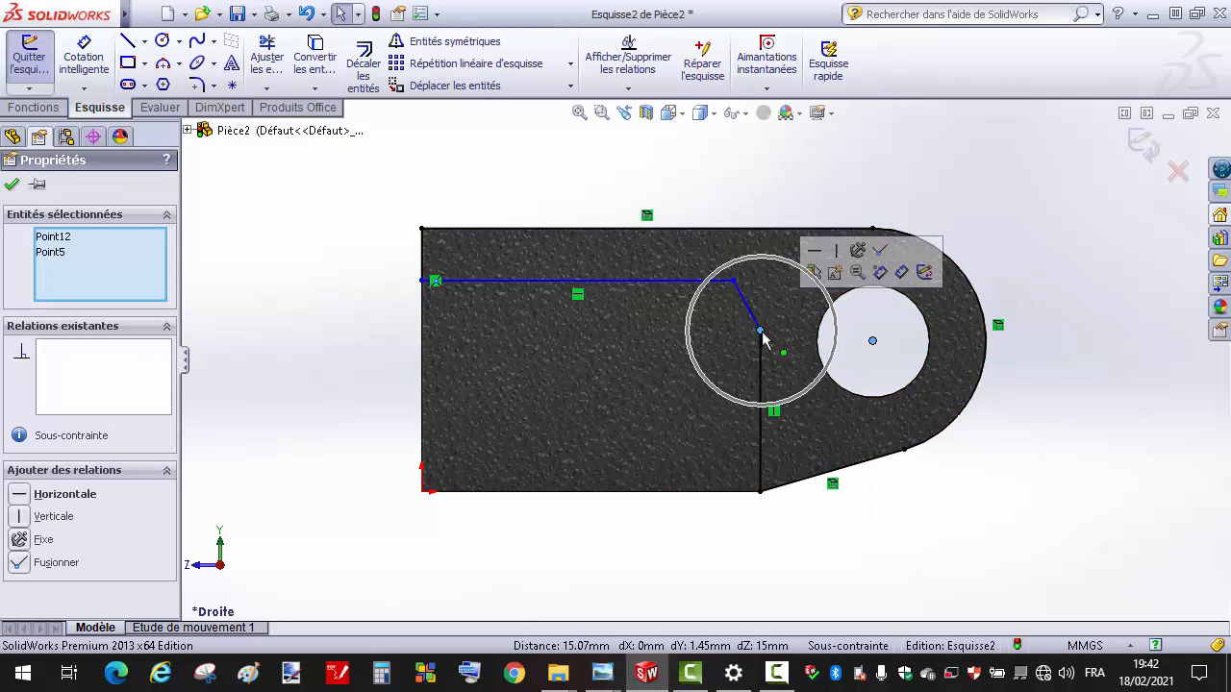
{"action": "left_click", "coordinate": [816, 252]}
{"action": "left_click", "coordinate": [870, 500]}
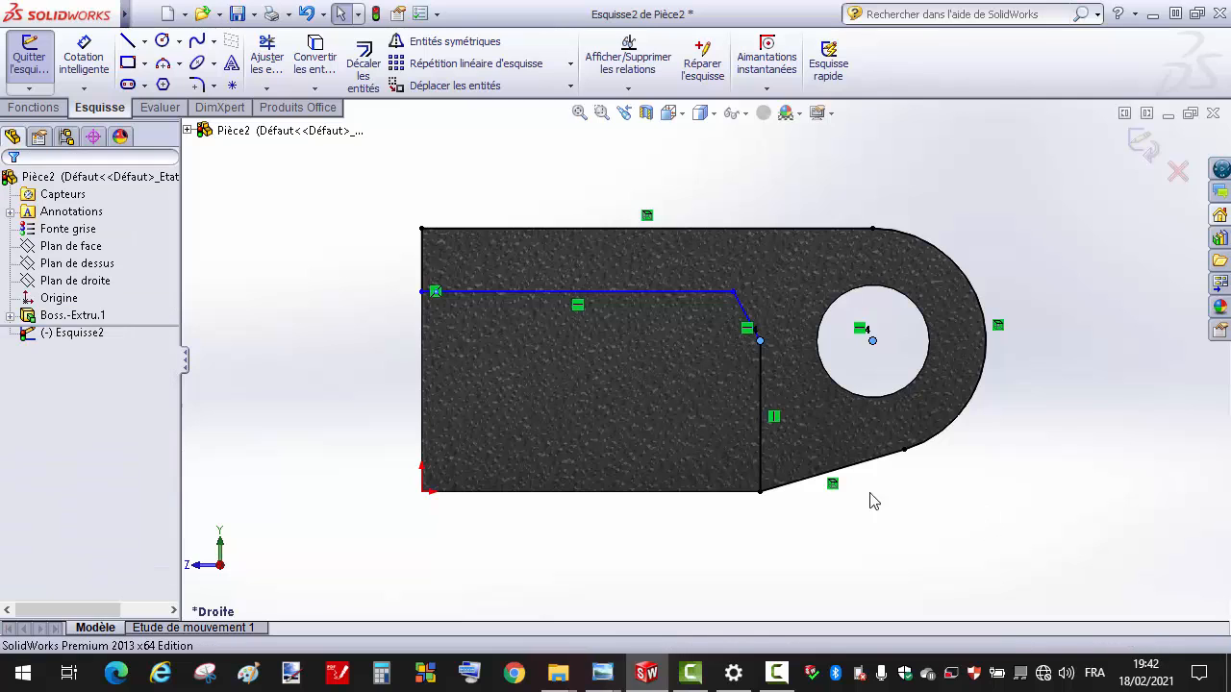
- Dimension the chain's horizontal segment to a length of 20 mm
{"action": "left_click", "coordinate": [84, 56]}
{"action": "left_click", "coordinate": [630, 291]}
{"action": "left_click", "coordinate": [596, 199]}
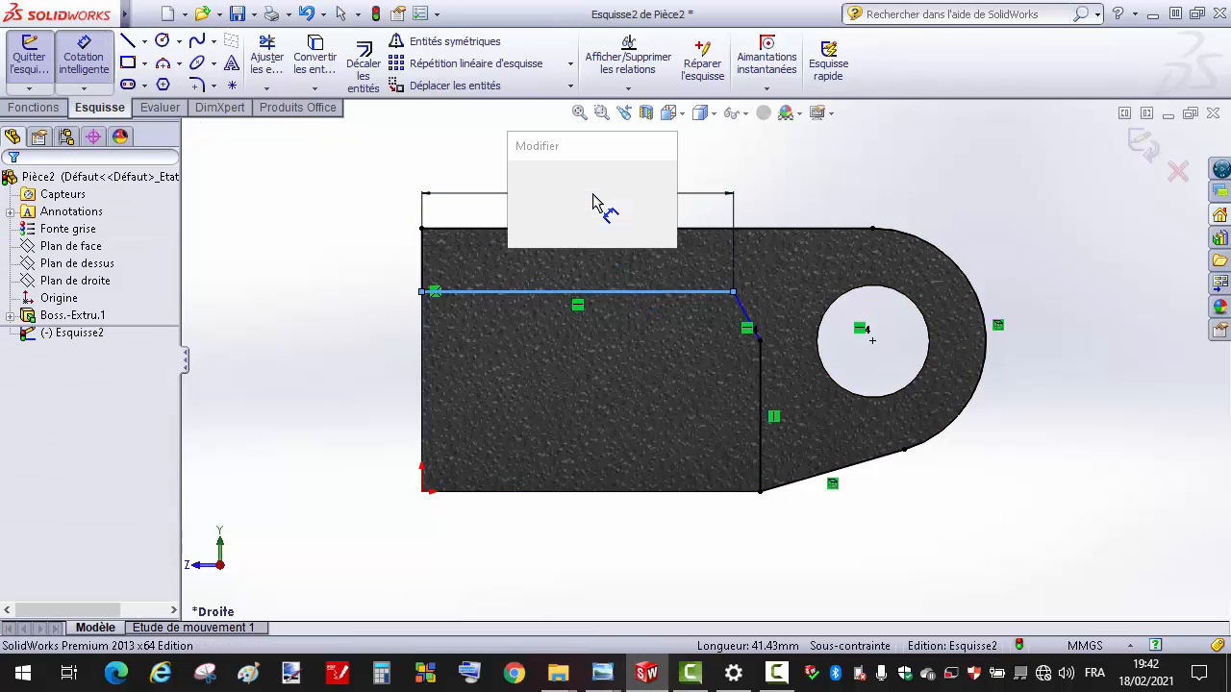
{"action": "type", "text": "20"}
{"action": "key", "text": "Return"}
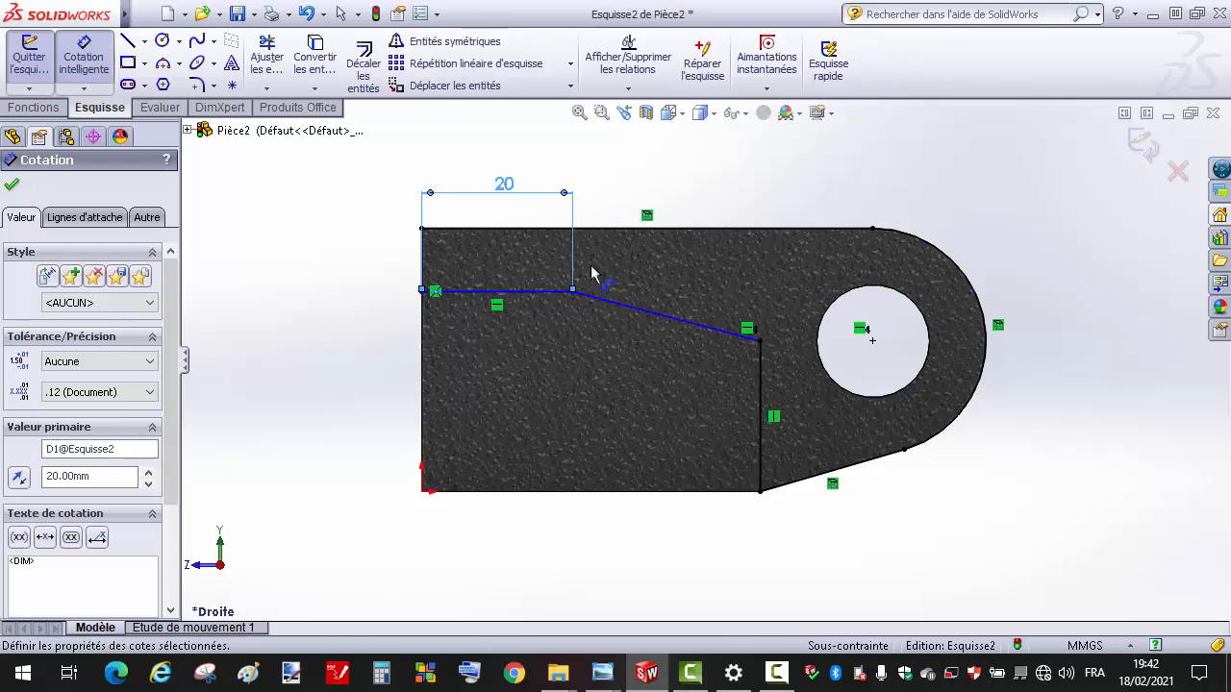
- Dimension the distance between the top edge and the chain's horizontal segment as 10 mm
{"action": "left_click", "coordinate": [501, 233]}
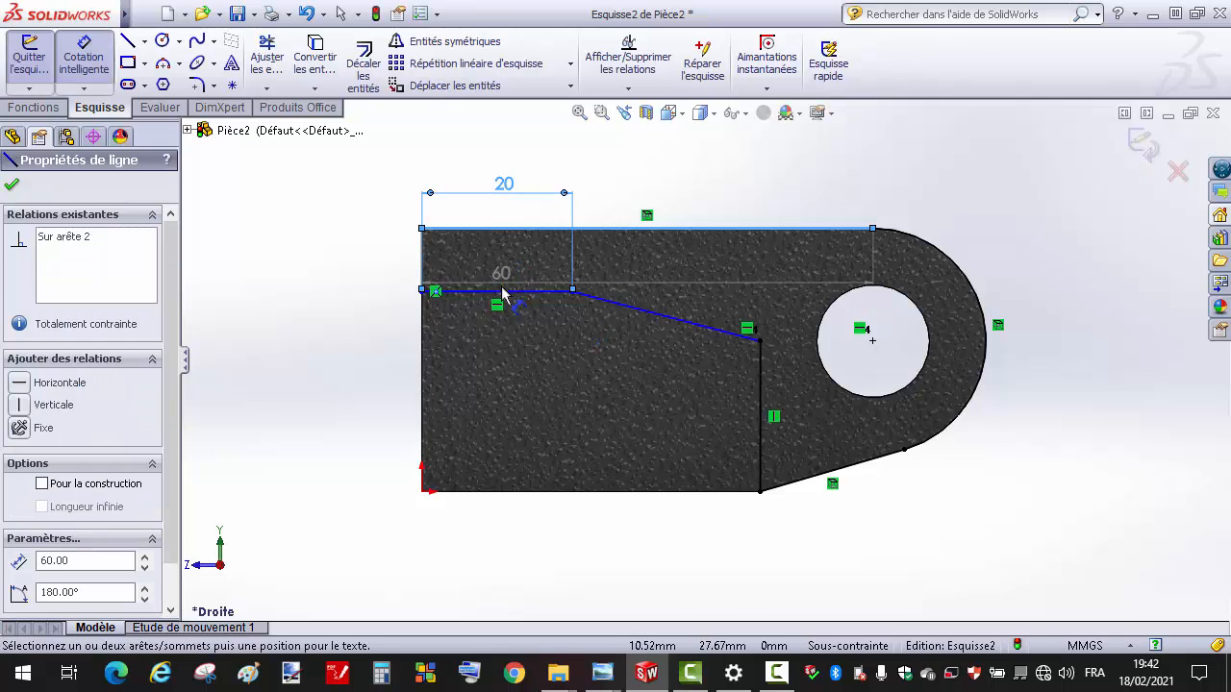
{"action": "left_click", "coordinate": [495, 290]}
{"action": "left_click", "coordinate": [363, 258]}
{"action": "type", "text": "10"}
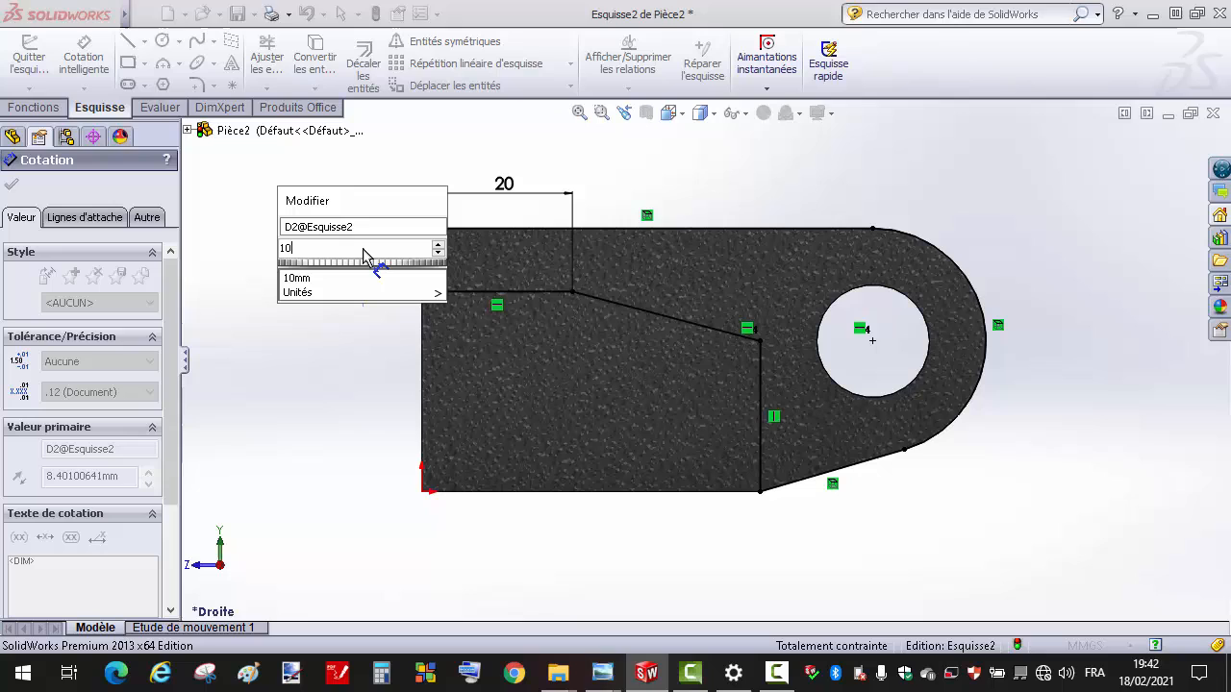
{"action": "key", "text": "Return"}
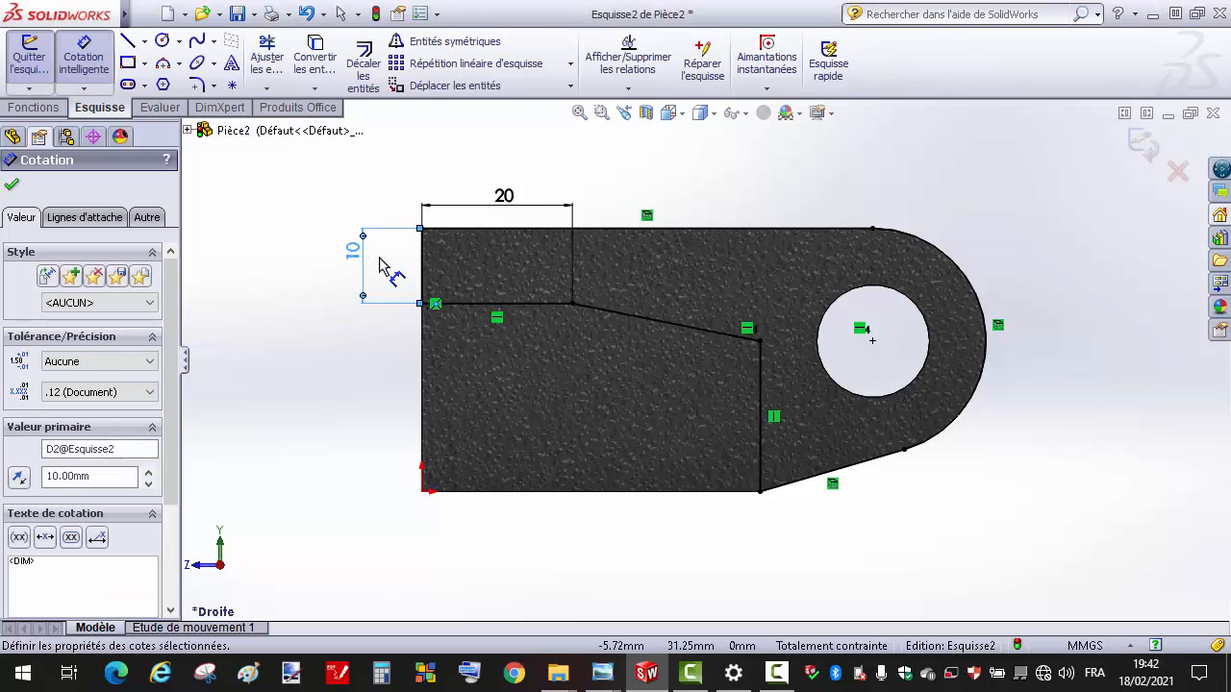
- Cut the closed sketch profile out of the body with a 20 mm mid-plane extruded cut to form the slot between the lugs
{"action": "left_click", "coordinate": [33, 109]}
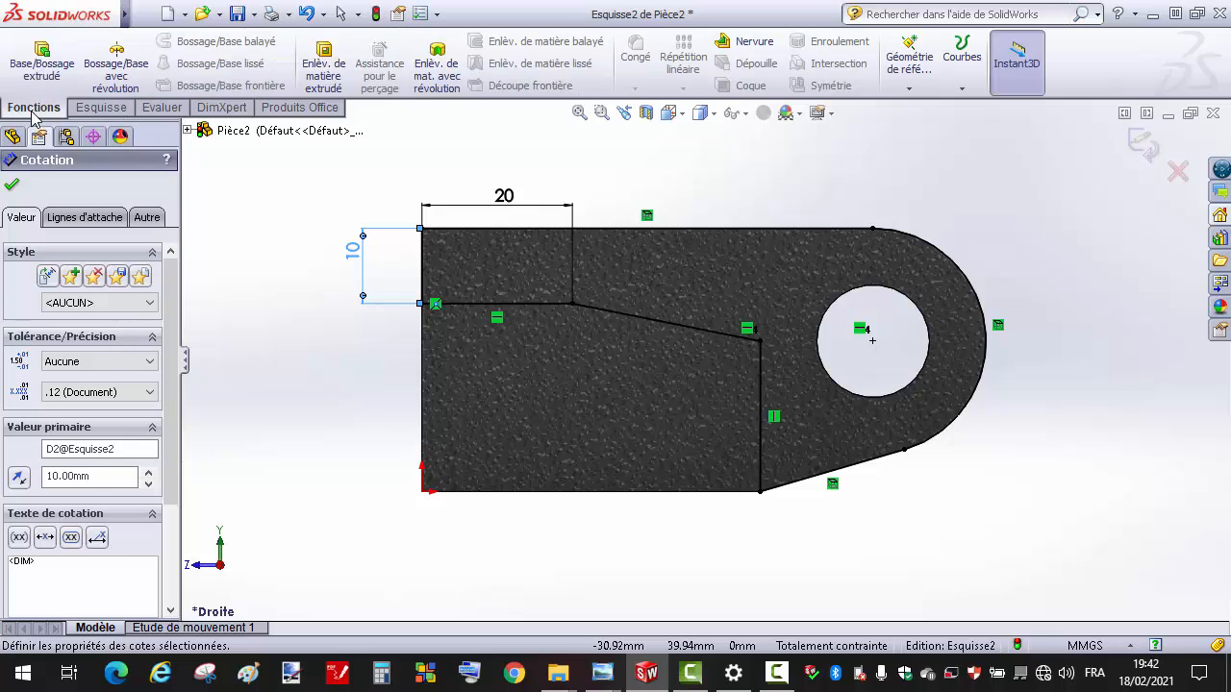
{"action": "left_click", "coordinate": [325, 62]}
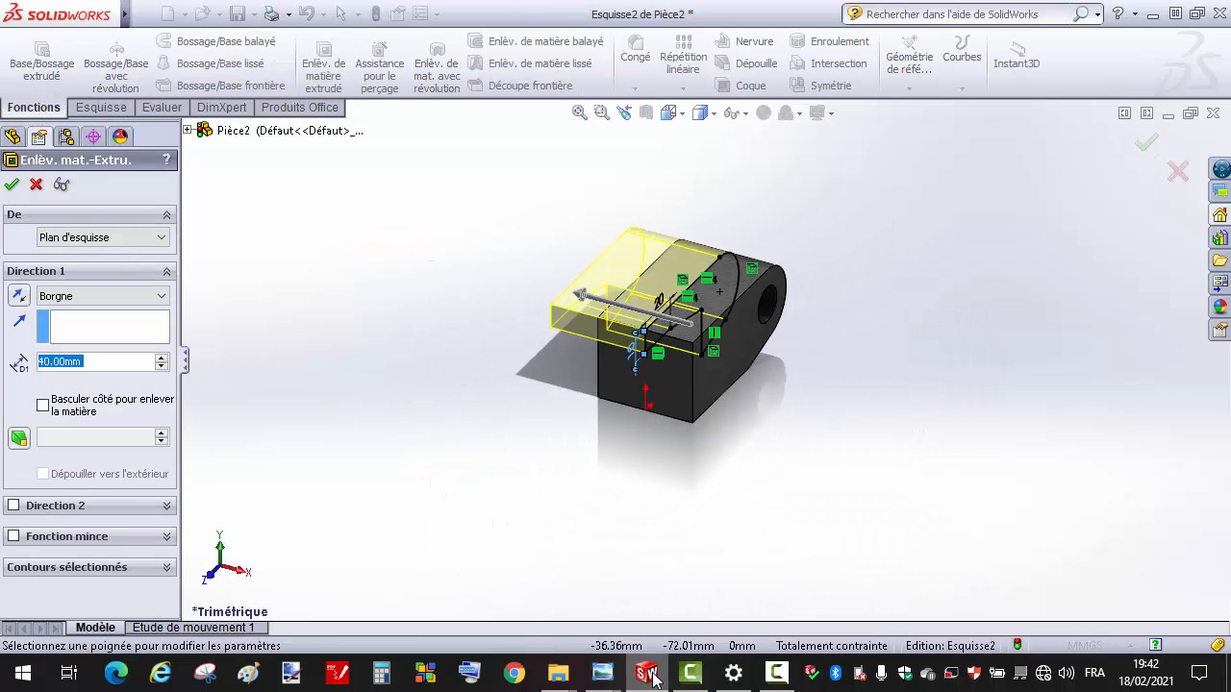
{"action": "left_click", "coordinate": [602, 672]}
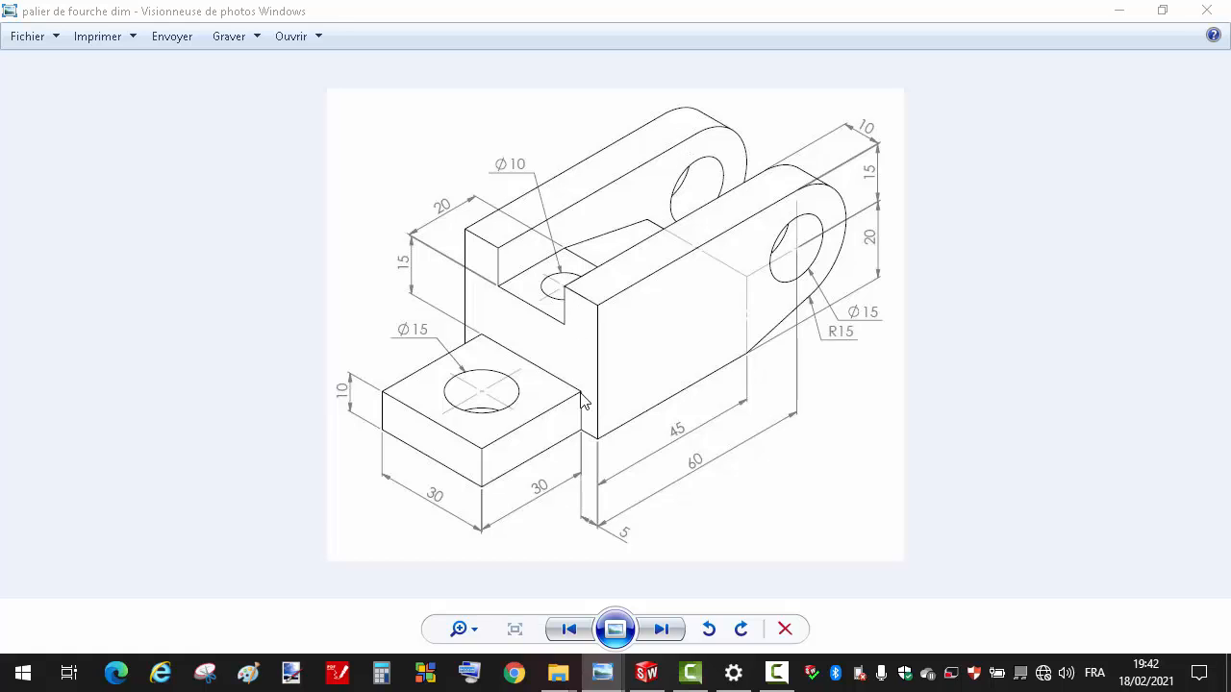
{"action": "left_click", "coordinate": [646, 672]}
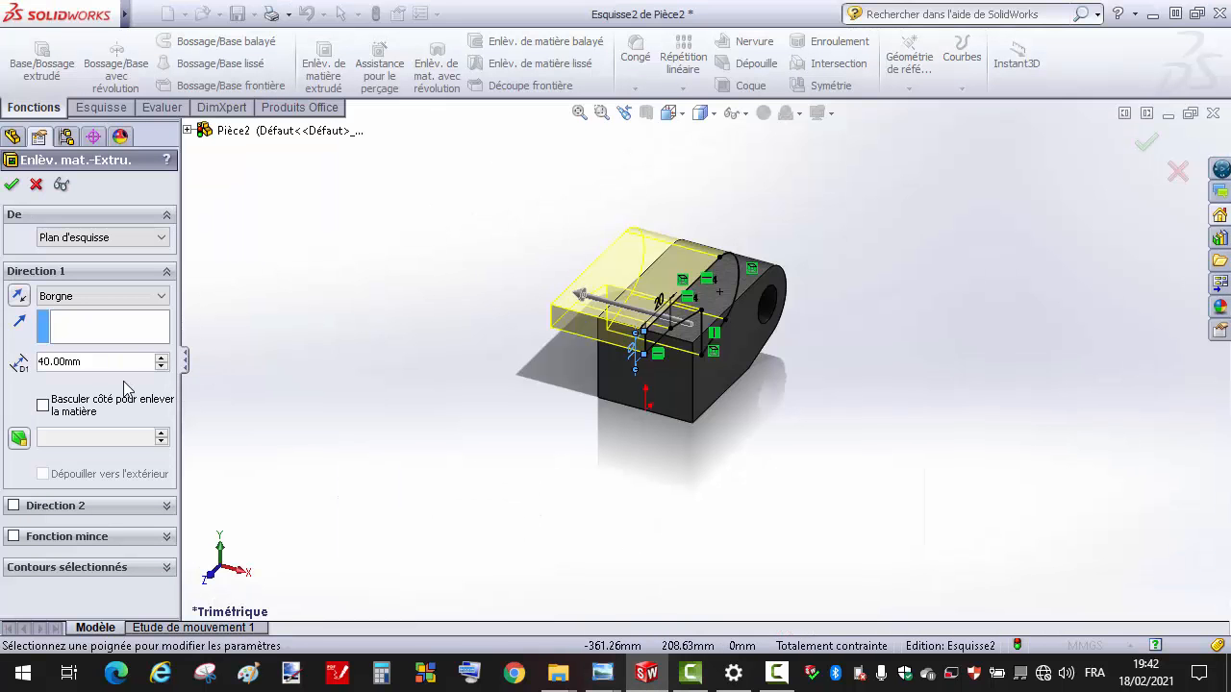
{"action": "left_click_drag", "start_coordinate": [96, 364], "coordinate": [19, 375]}
{"action": "type", "text": "20"}
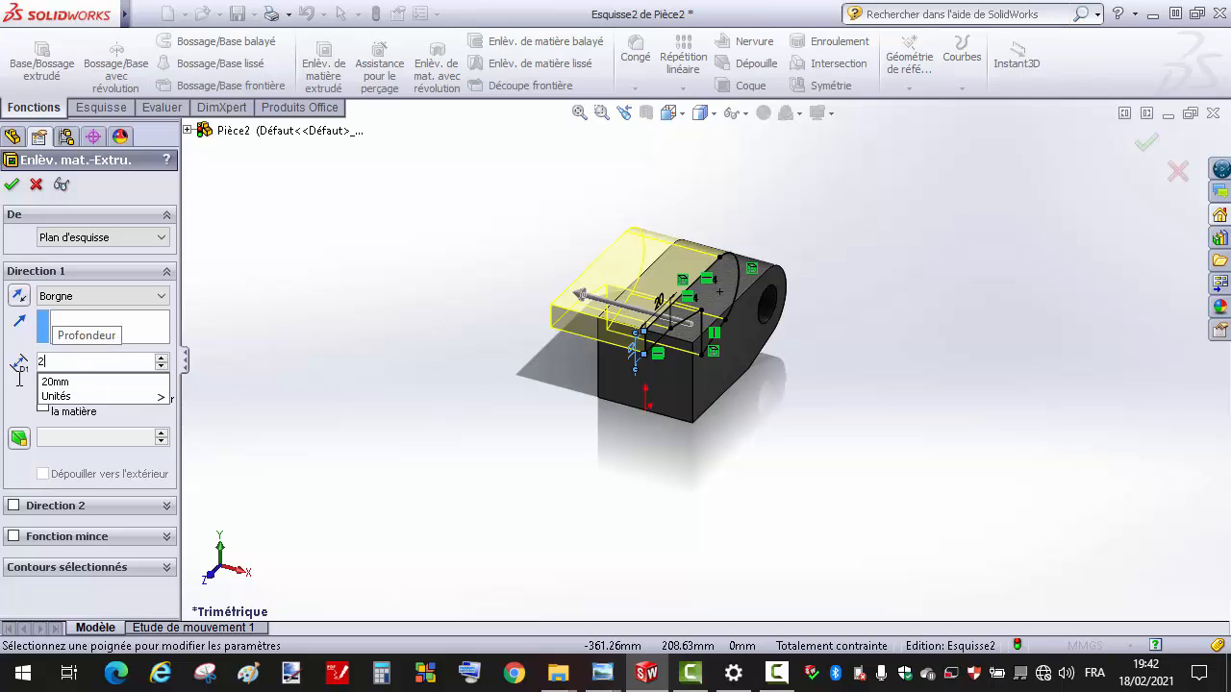
{"action": "key", "text": "Return"}
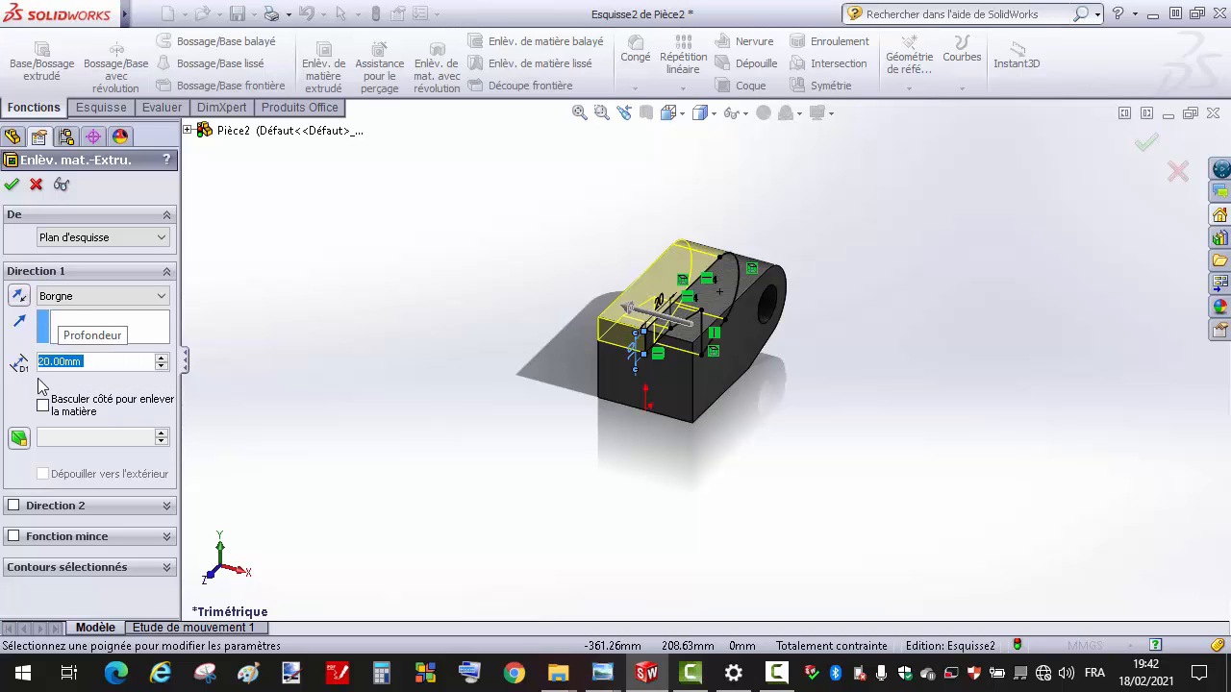
{"action": "left_click", "coordinate": [121, 296]}
{"action": "left_click", "coordinate": [100, 401]}
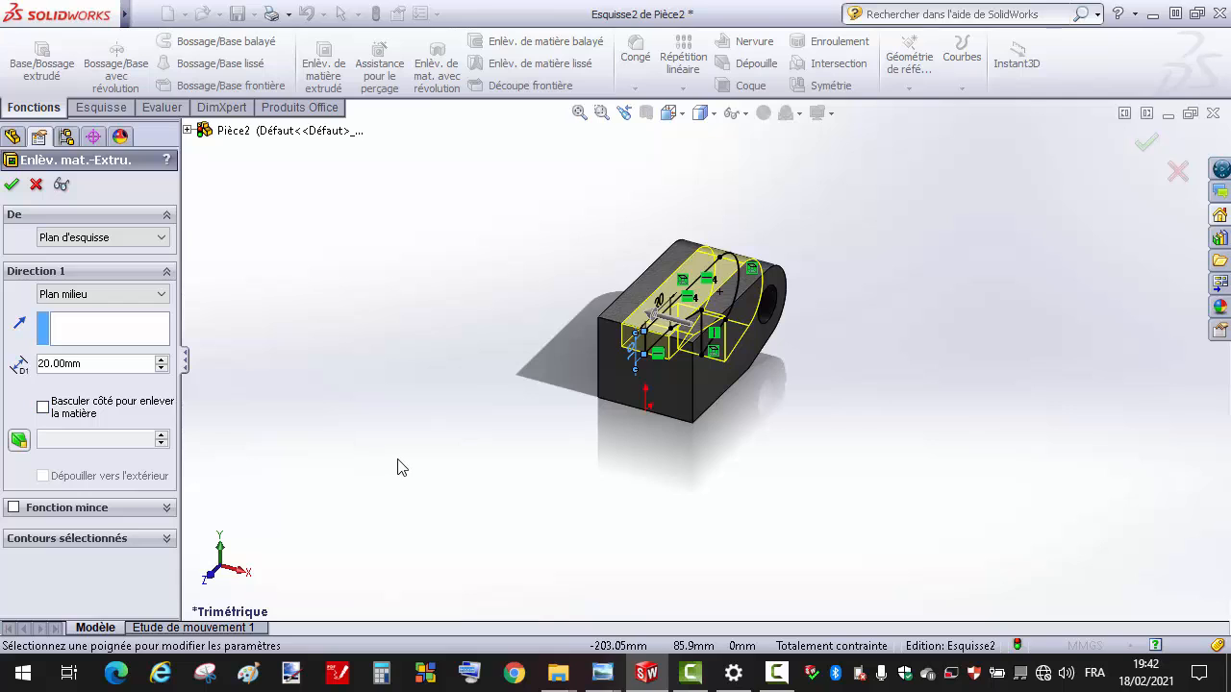
{"action": "left_click", "coordinate": [11, 186]}
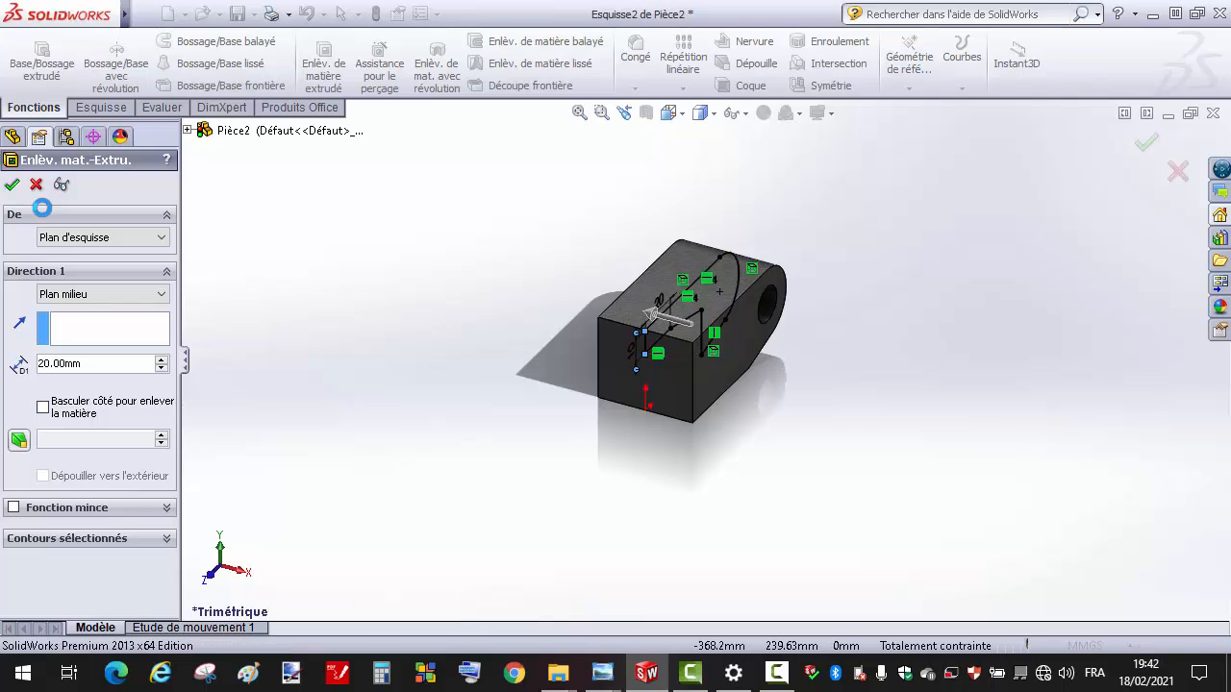
{"action": "left_click", "coordinate": [963, 465]}
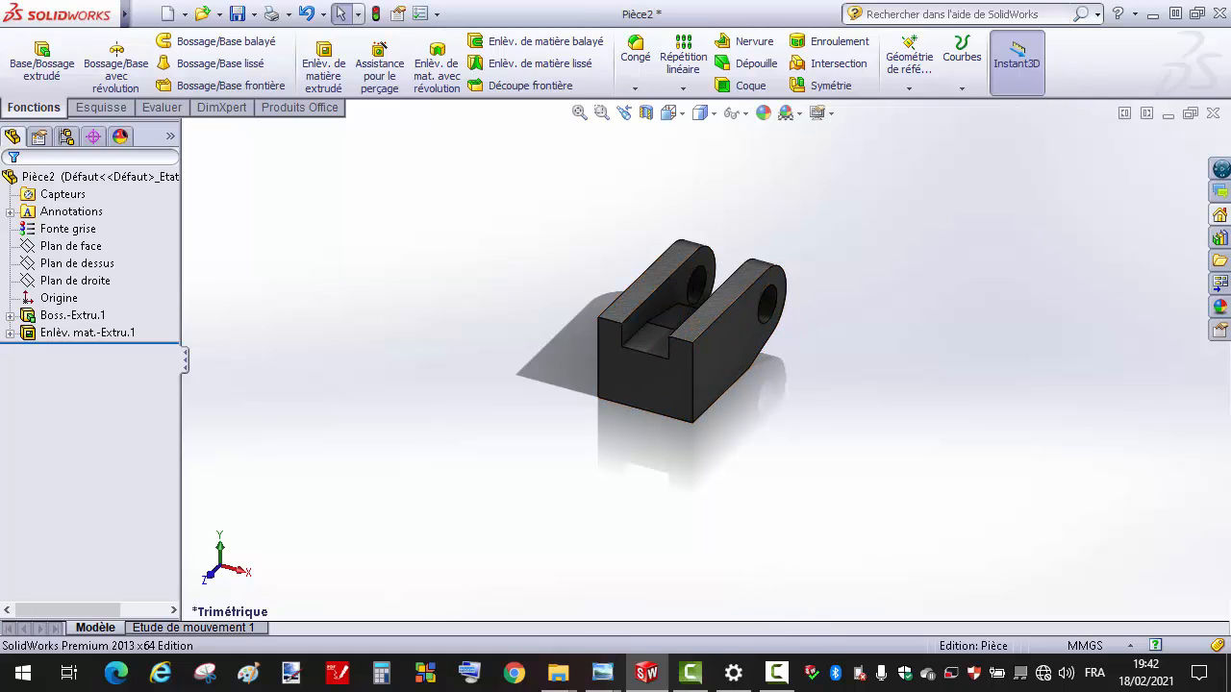
- Start a sketch on the body's front face and draw a rectangle about 25 mm by 8 mm rising from its bottom edge
{"action": "left_click", "coordinate": [602, 672]}
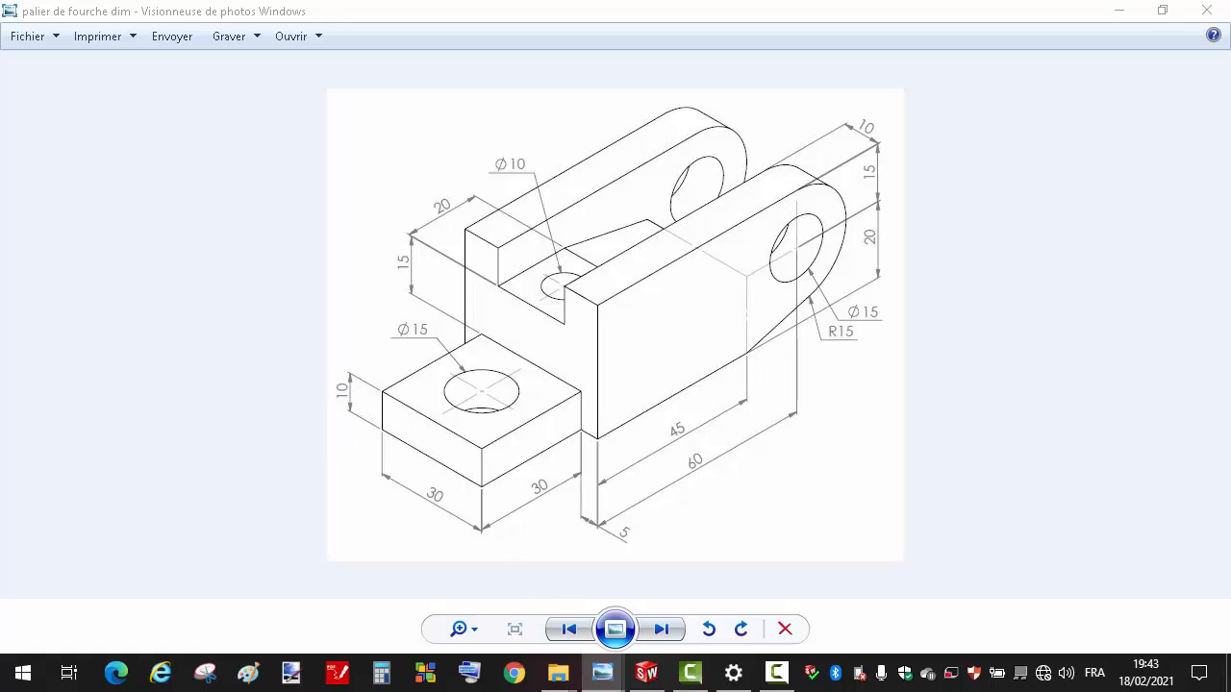
{"action": "left_click", "coordinate": [646, 672]}
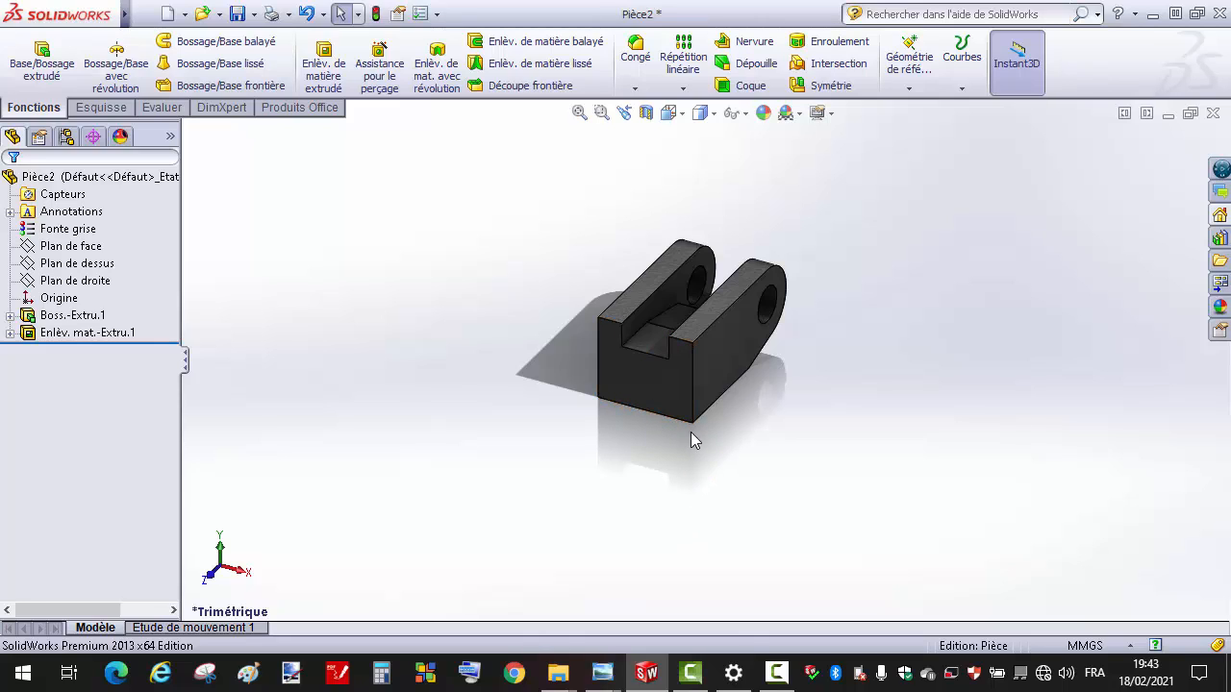
{"action": "left_click", "coordinate": [649, 404]}
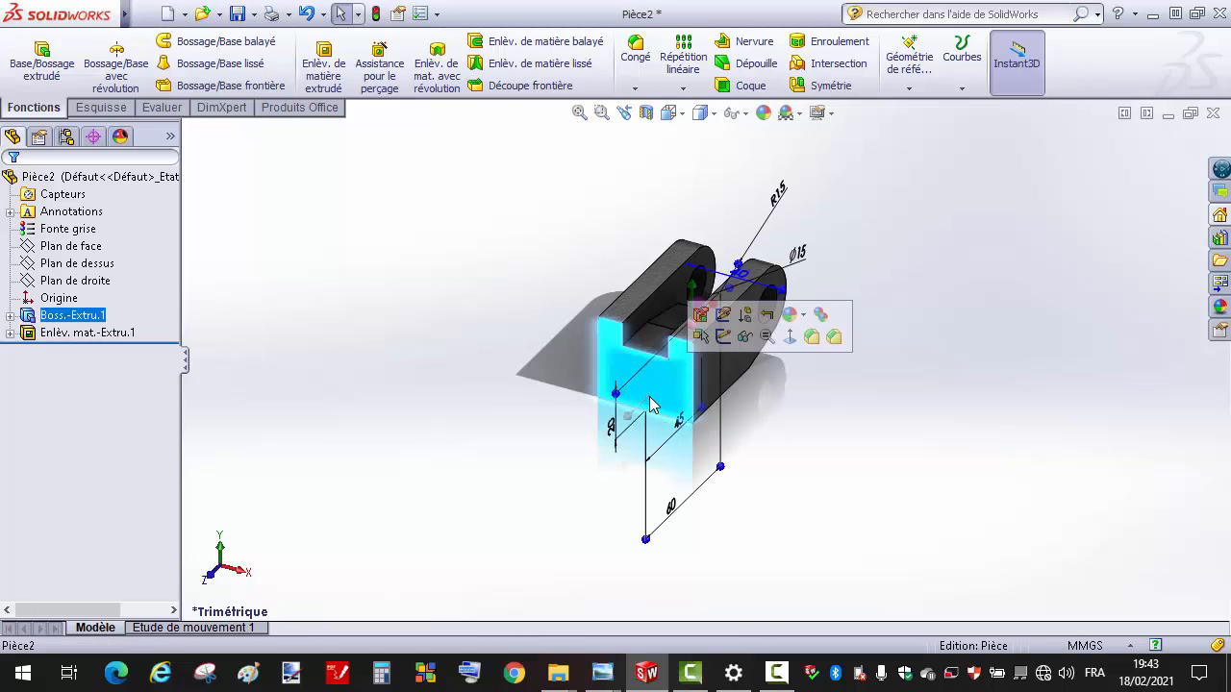
{"action": "left_click", "coordinate": [723, 336]}
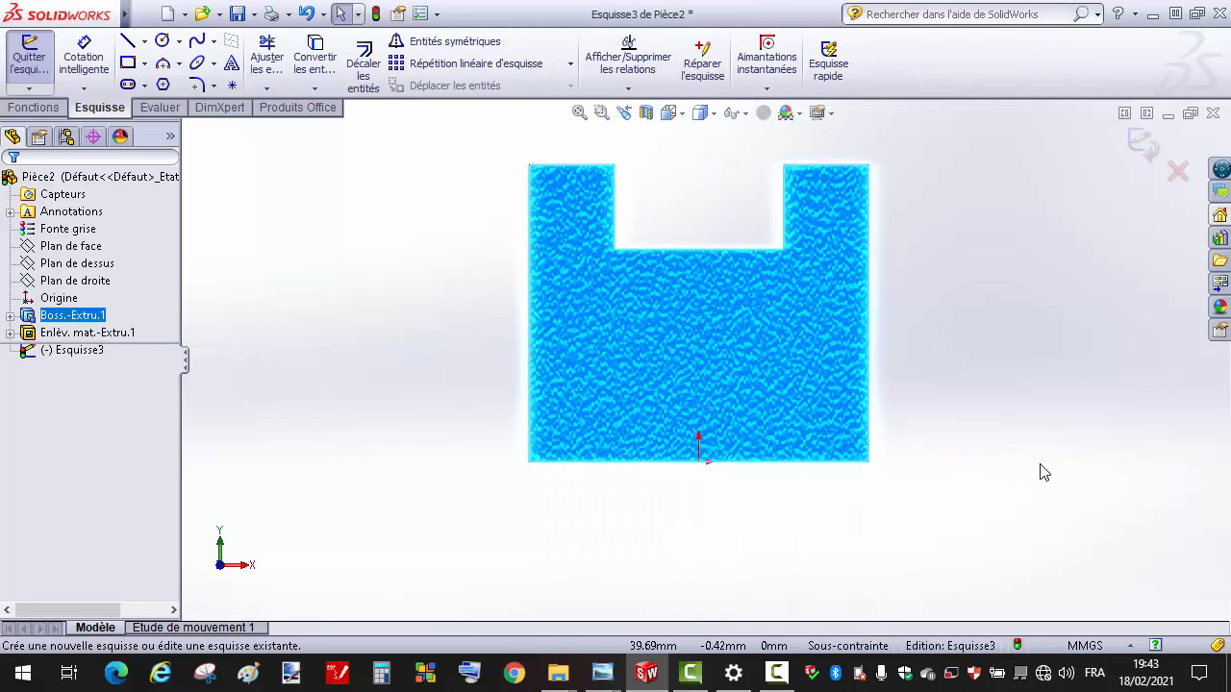
{"action": "left_click", "coordinate": [127, 63]}
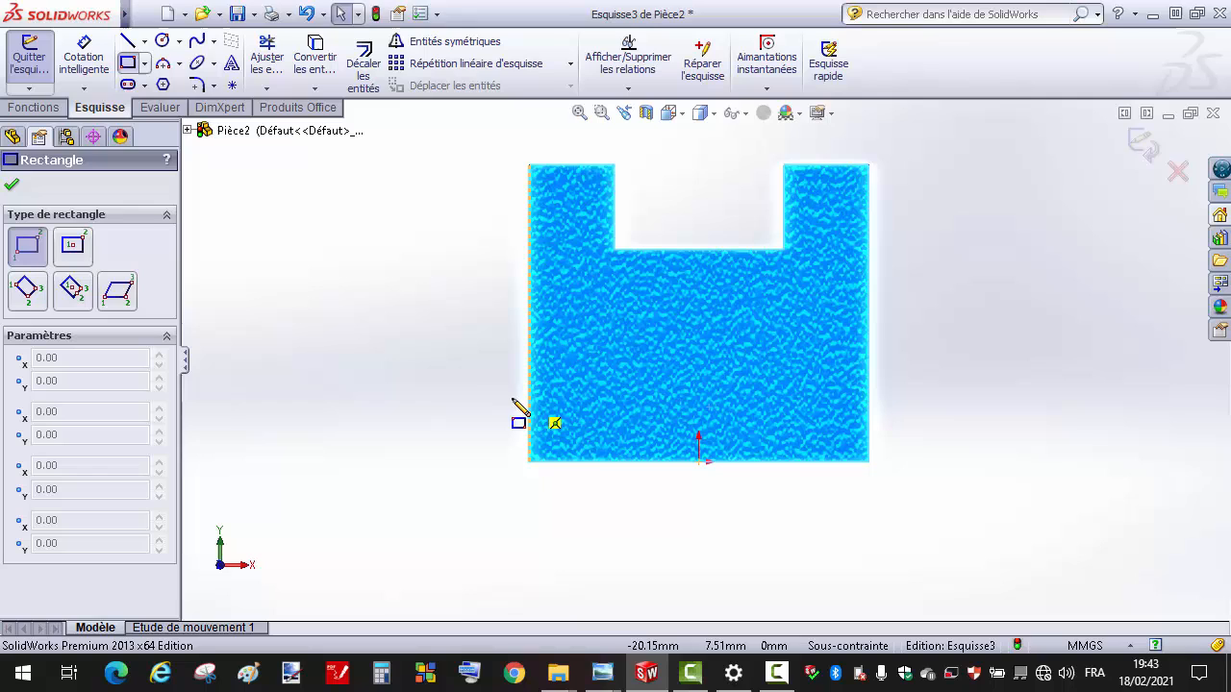
{"action": "left_click", "coordinate": [590, 461]}
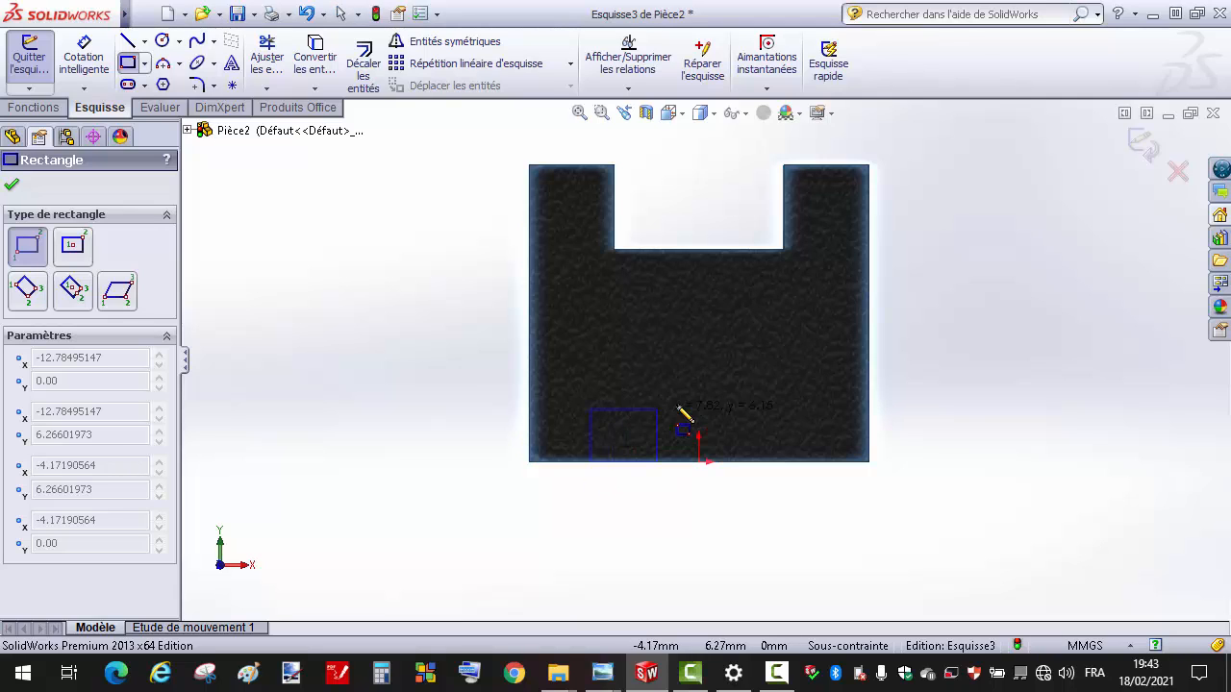
{"action": "left_click", "coordinate": [802, 396]}
{"action": "key", "text": "Escape"}
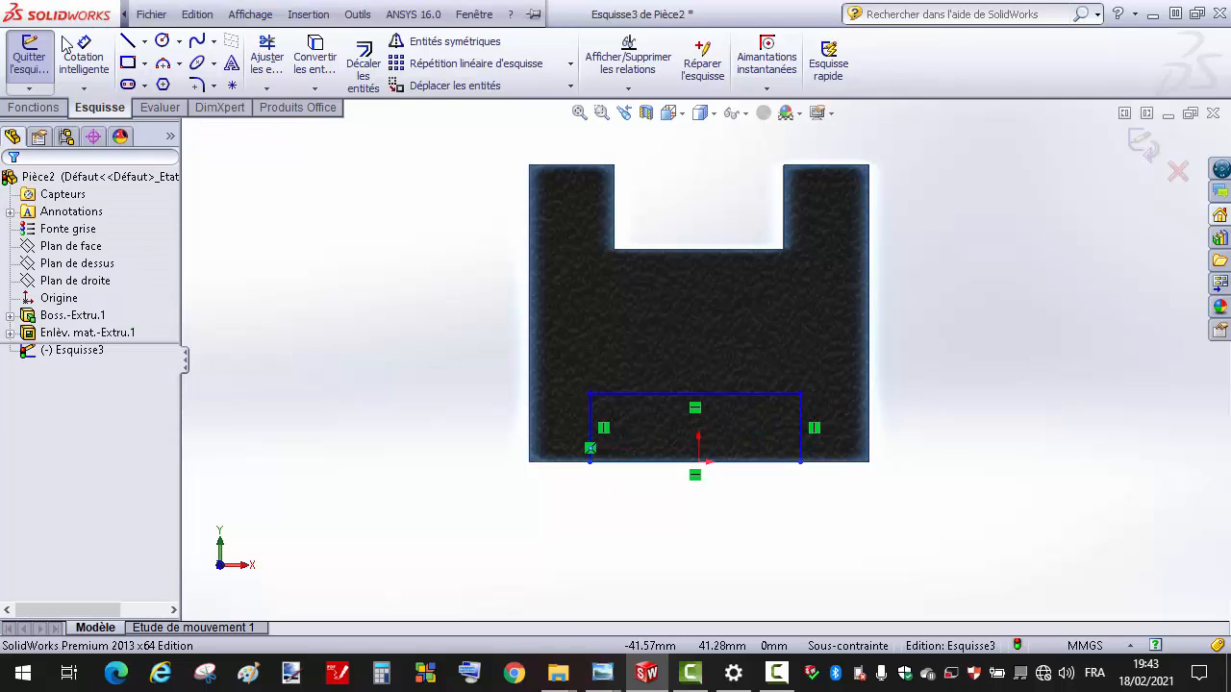
- Dimension the distance between the rectangle's right side and the body's right edge as 5 mm
{"action": "left_click", "coordinate": [84, 56]}
{"action": "left_click", "coordinate": [800, 423]}
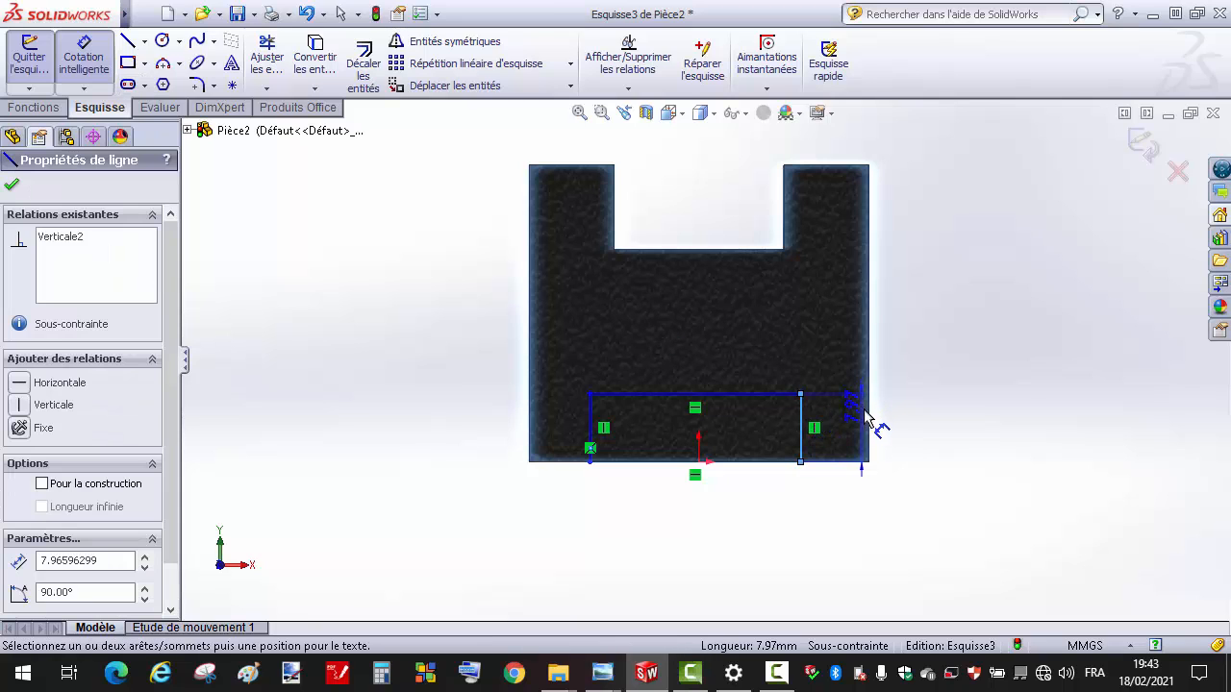
{"action": "left_click", "coordinate": [904, 429]}
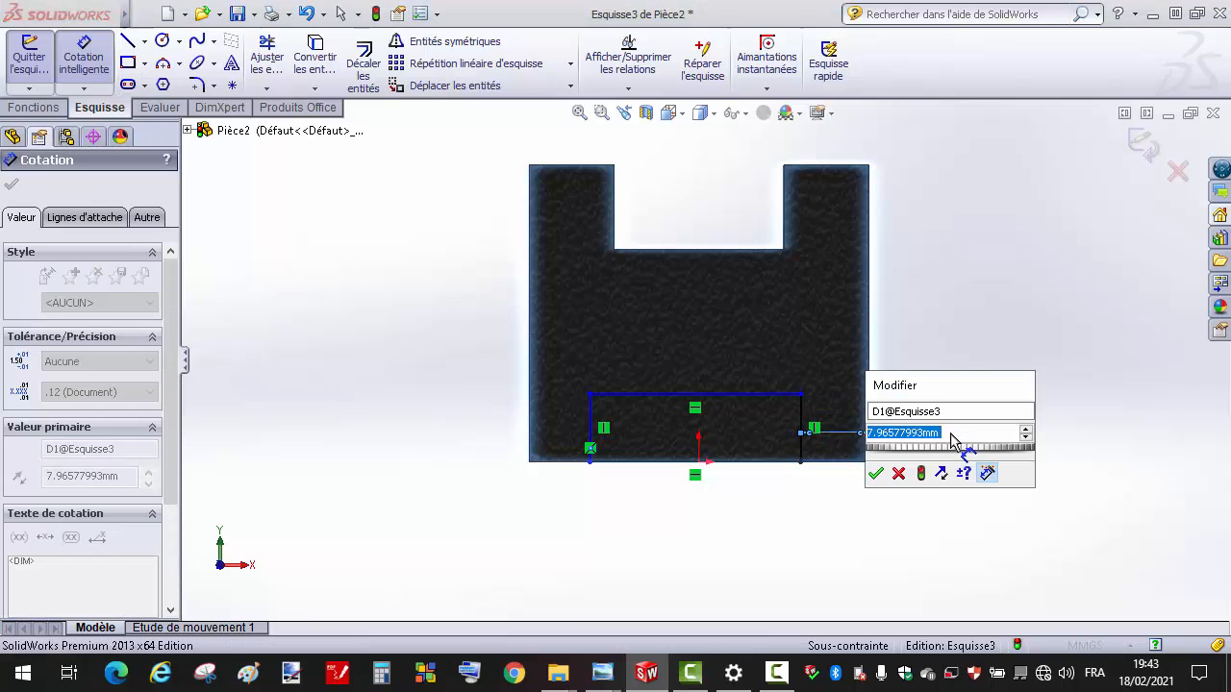
{"action": "type", "text": "5"}
{"action": "key", "text": "Return"}
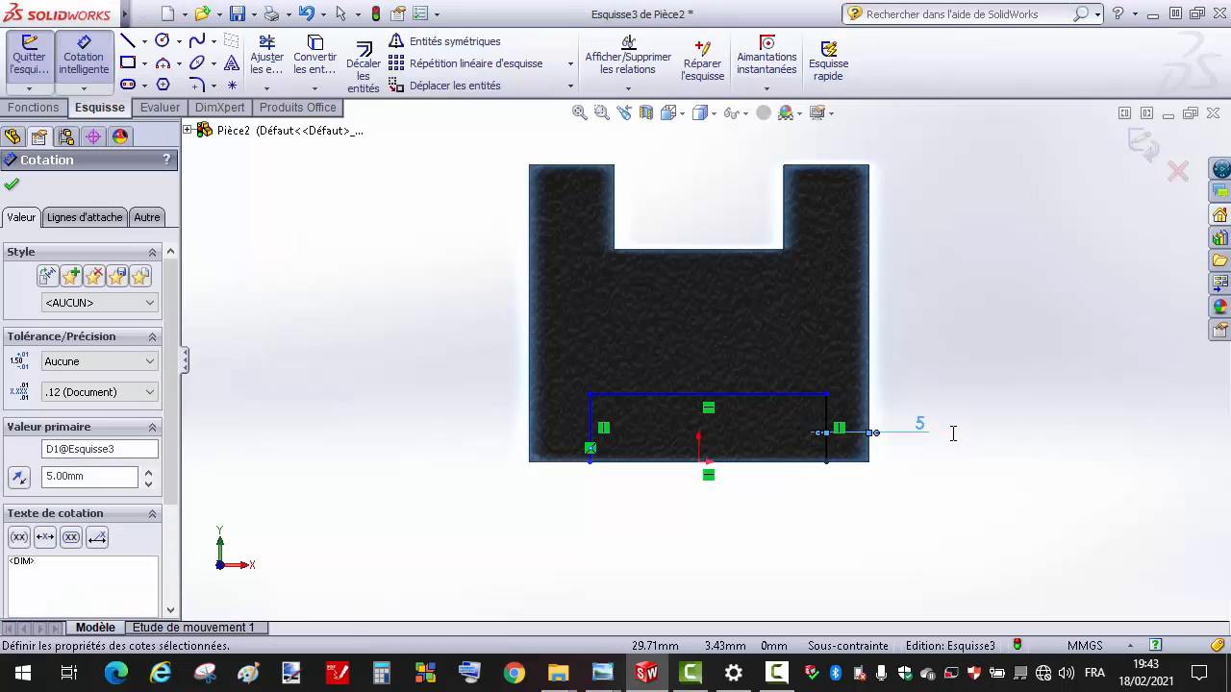
- Dimension the rectangle to a width of 30 mm and a height of 10 mm
{"action": "left_click", "coordinate": [737, 395]}
{"action": "left_click", "coordinate": [738, 355]}
{"action": "type", "text": "30"}
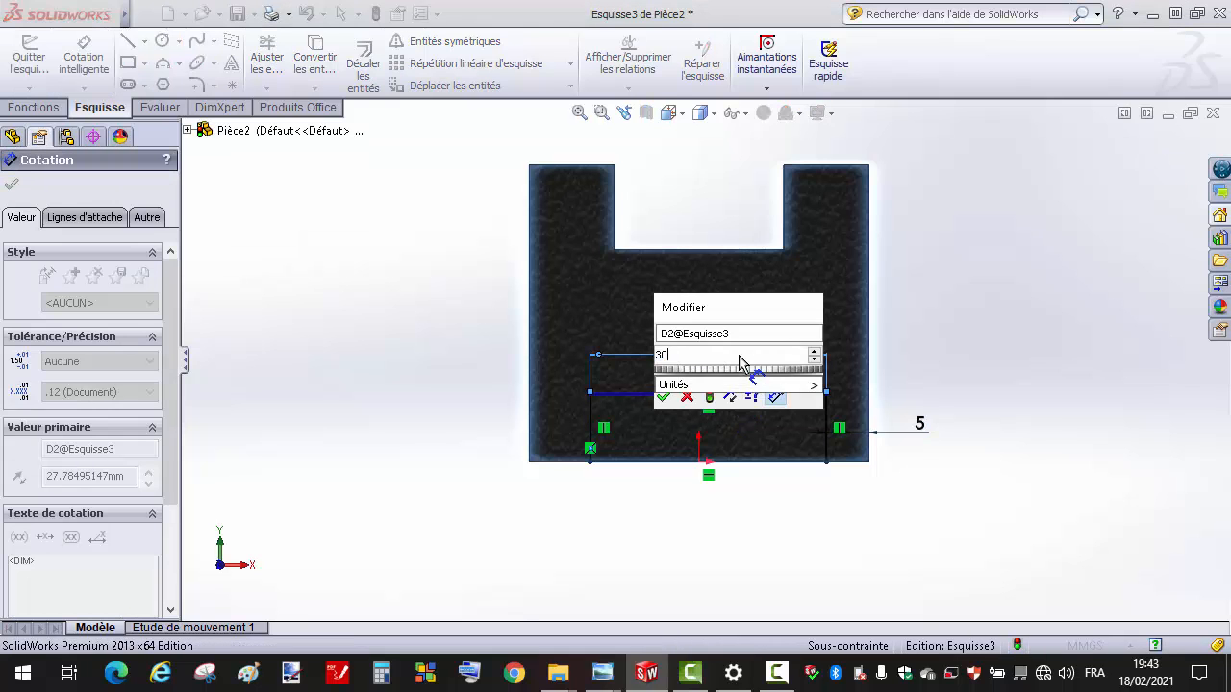
{"action": "key", "text": "Return"}
{"action": "left_click", "coordinate": [786, 452]}
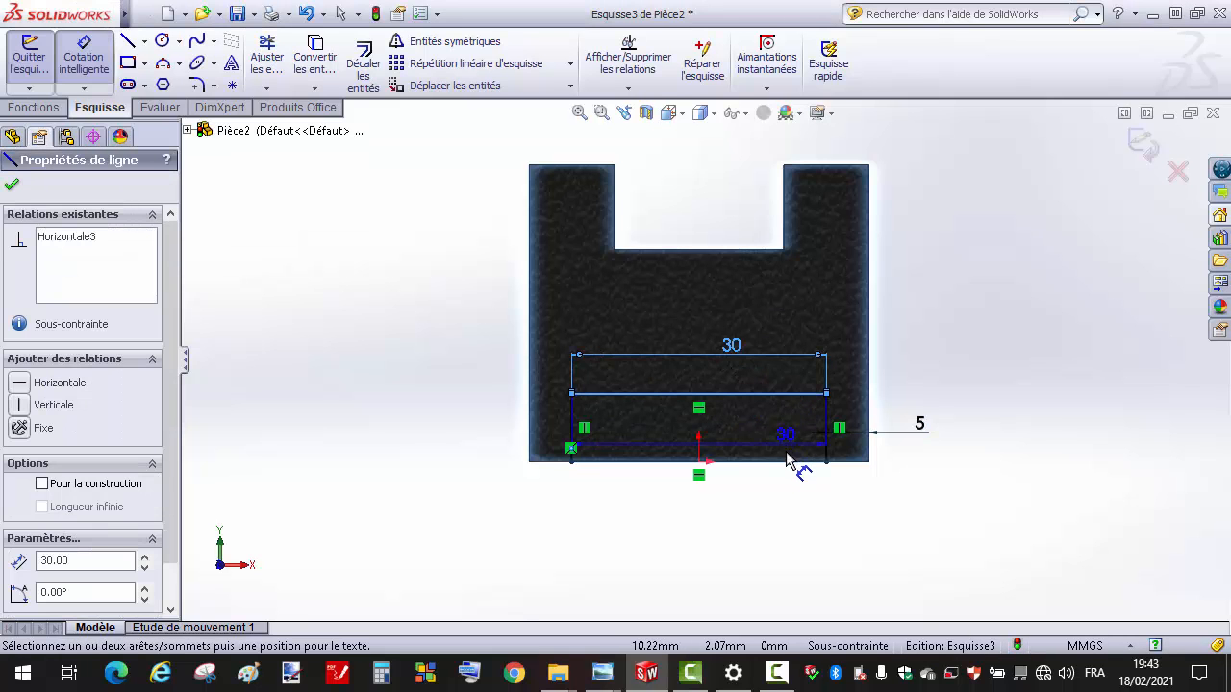
{"action": "left_click", "coordinate": [571, 448]}
{"action": "left_click", "coordinate": [485, 423]}
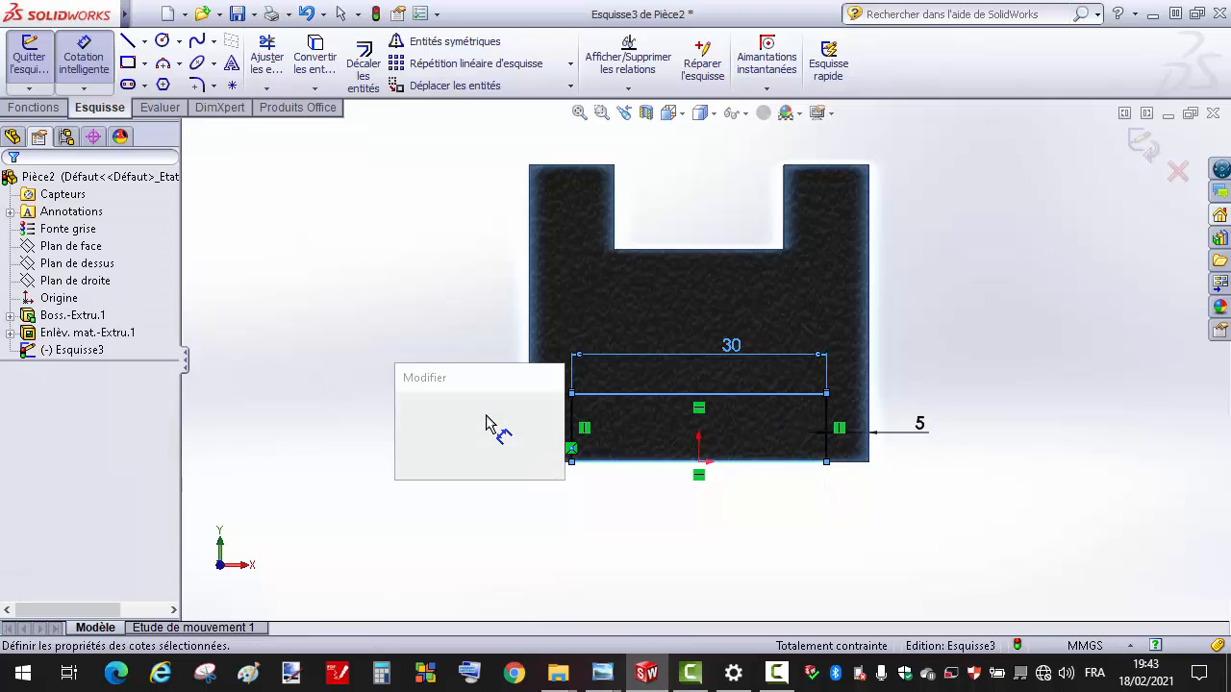
{"action": "type", "text": "10"}
{"action": "key", "text": "Return"}
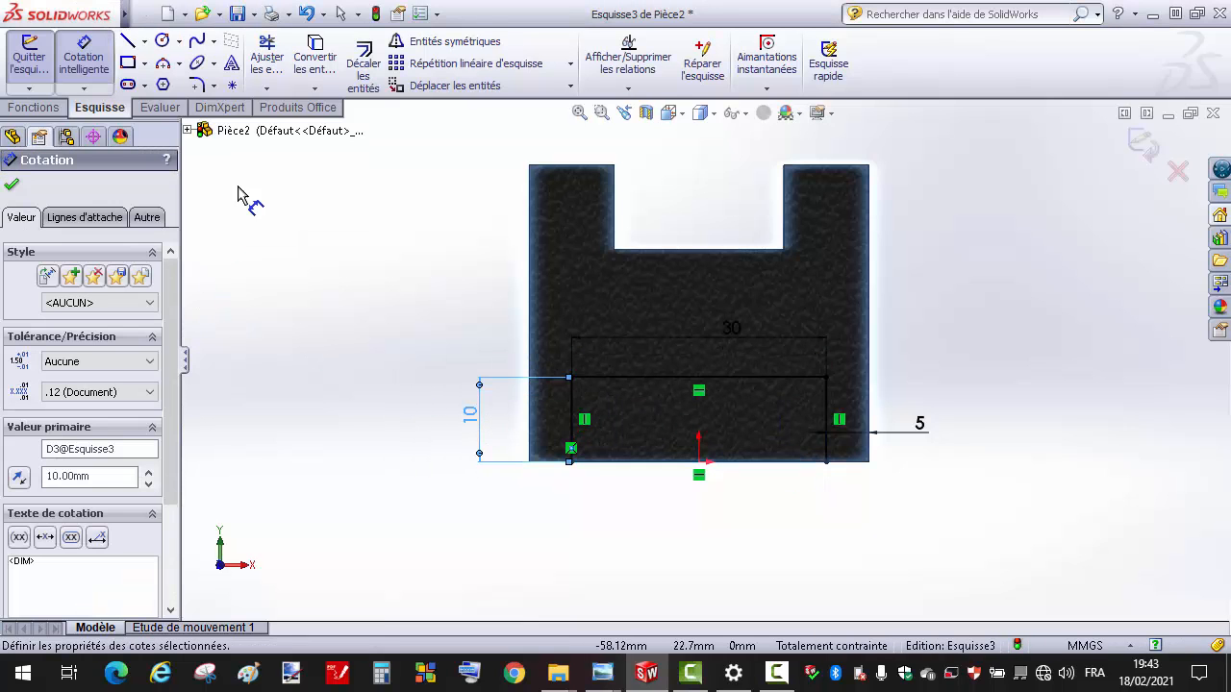
- Extrude the rectangle 30 mm outward from the front face as a boss merged with the body
{"action": "left_click", "coordinate": [32, 112]}
{"action": "left_click", "coordinate": [44, 66]}
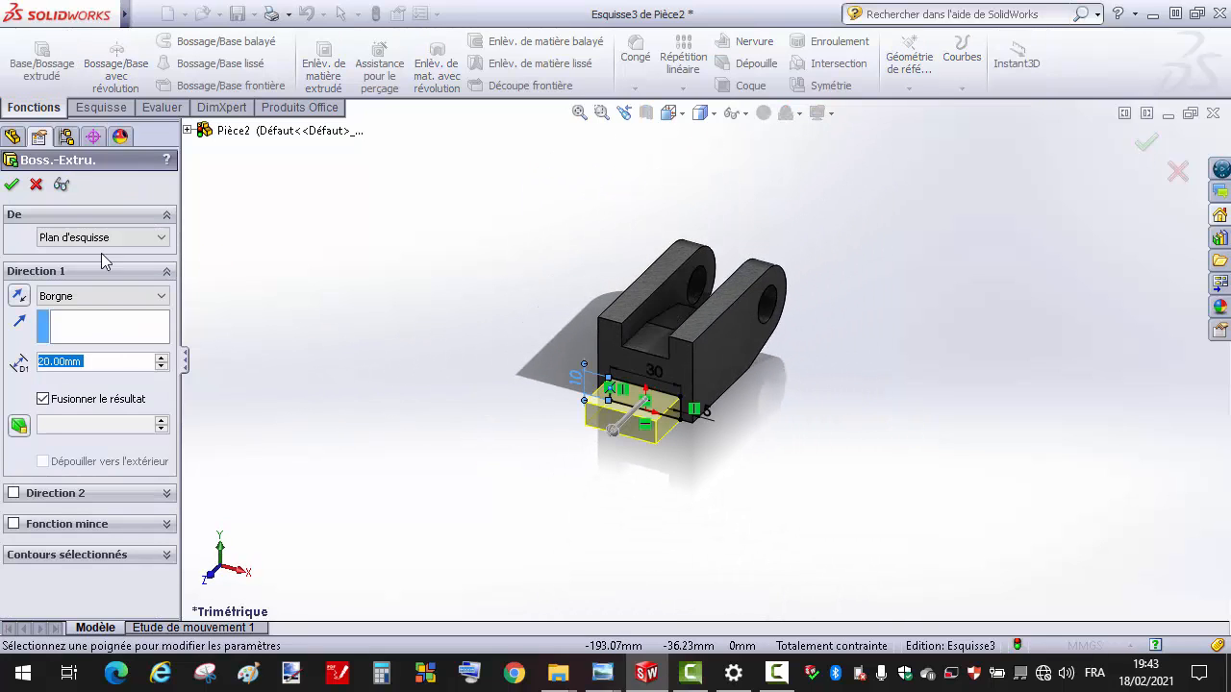
{"action": "type", "text": "30"}
{"action": "key", "text": "Return"}
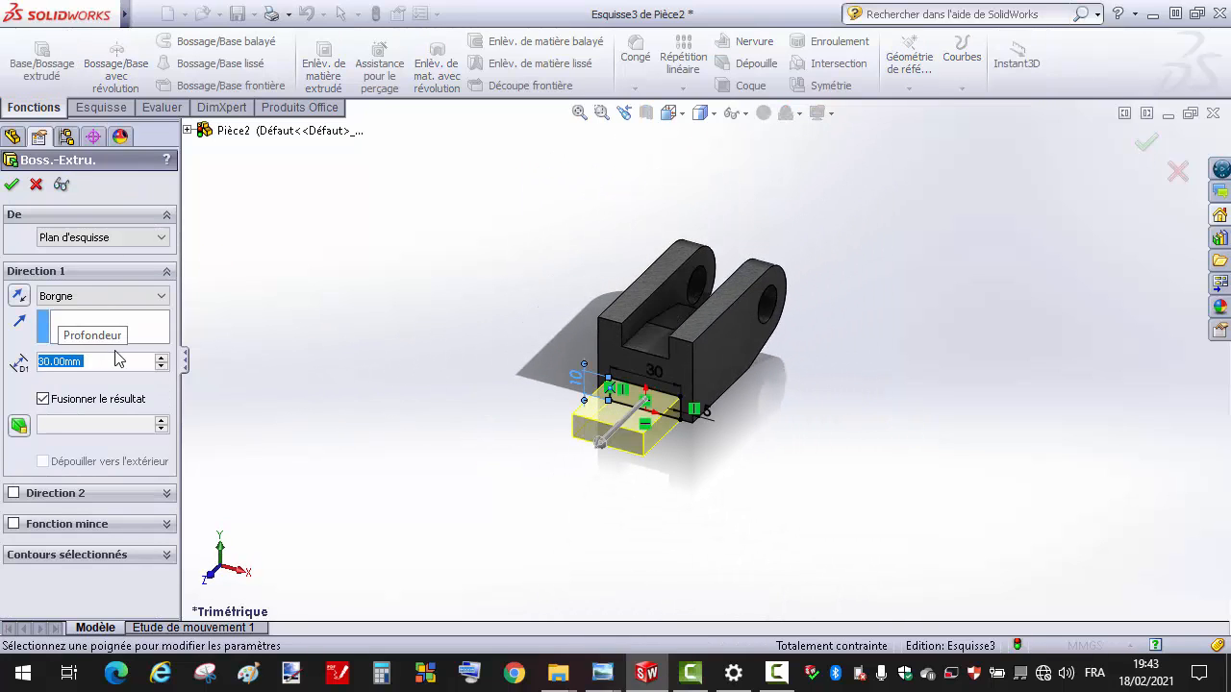
{"action": "left_click", "coordinate": [12, 186]}
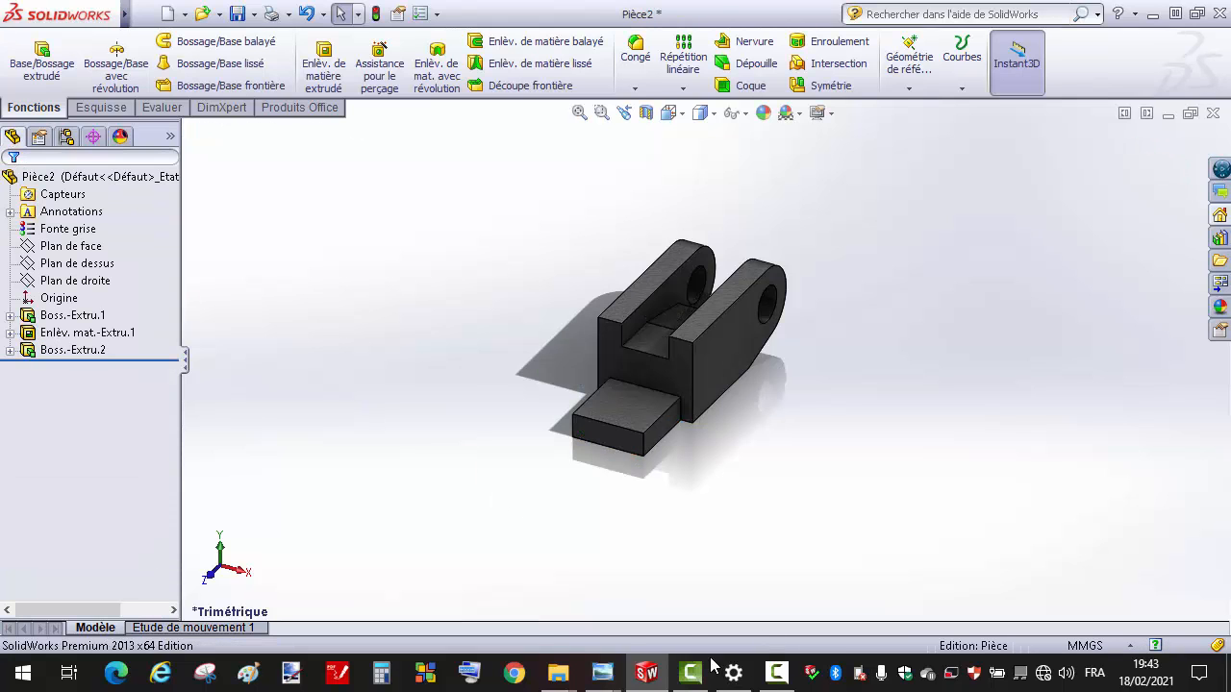
- Start a sketch on the slot's flat floor and draw a circle of about 4.85 mm radius there, centred directly above the origin
{"action": "left_click", "coordinate": [648, 678]}
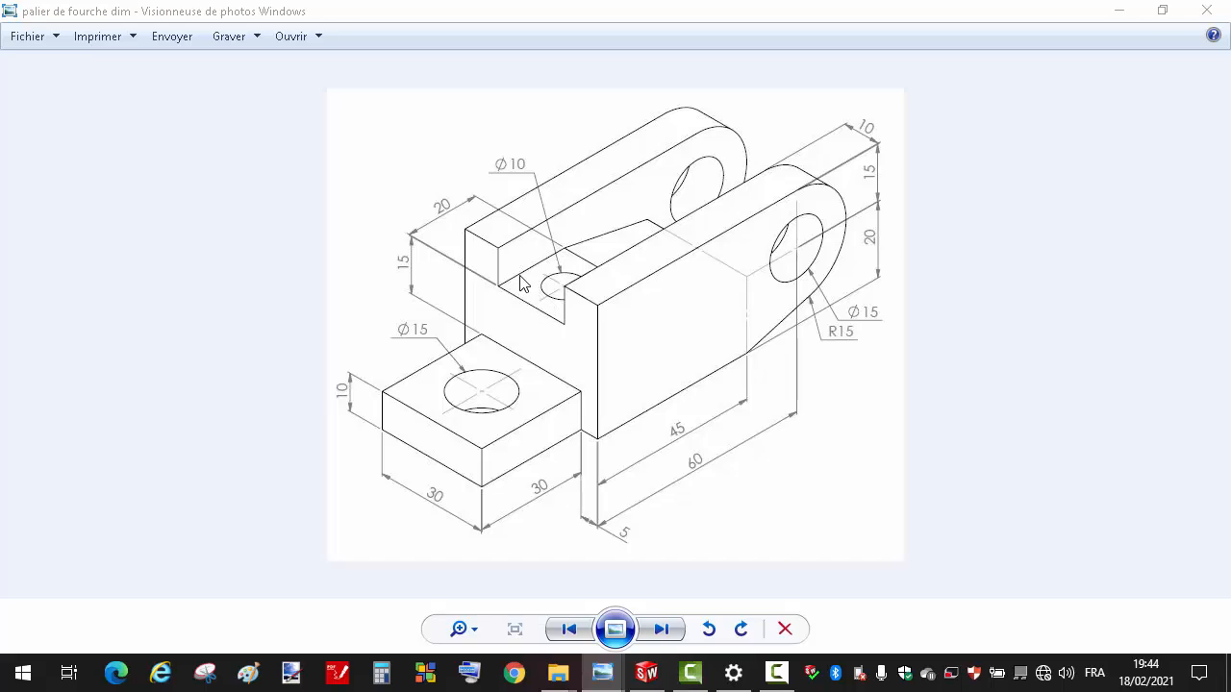
{"action": "mouse_move", "coordinate": [647, 680]}
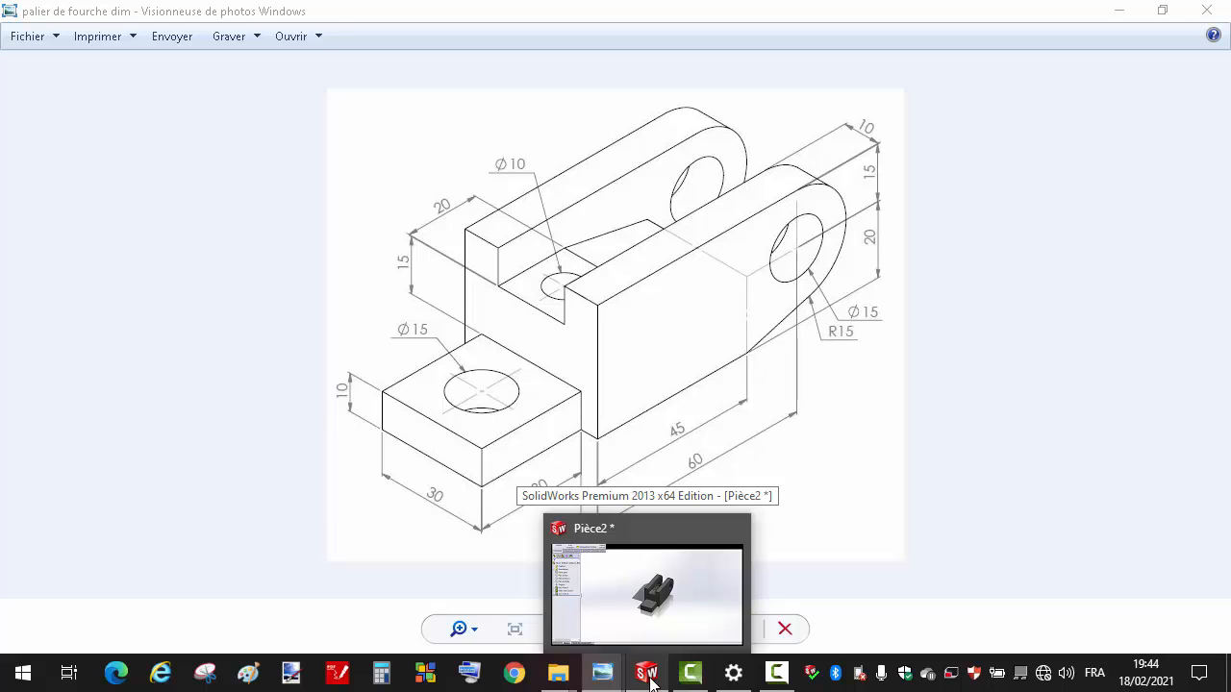
{"action": "left_click", "coordinate": [650, 680]}
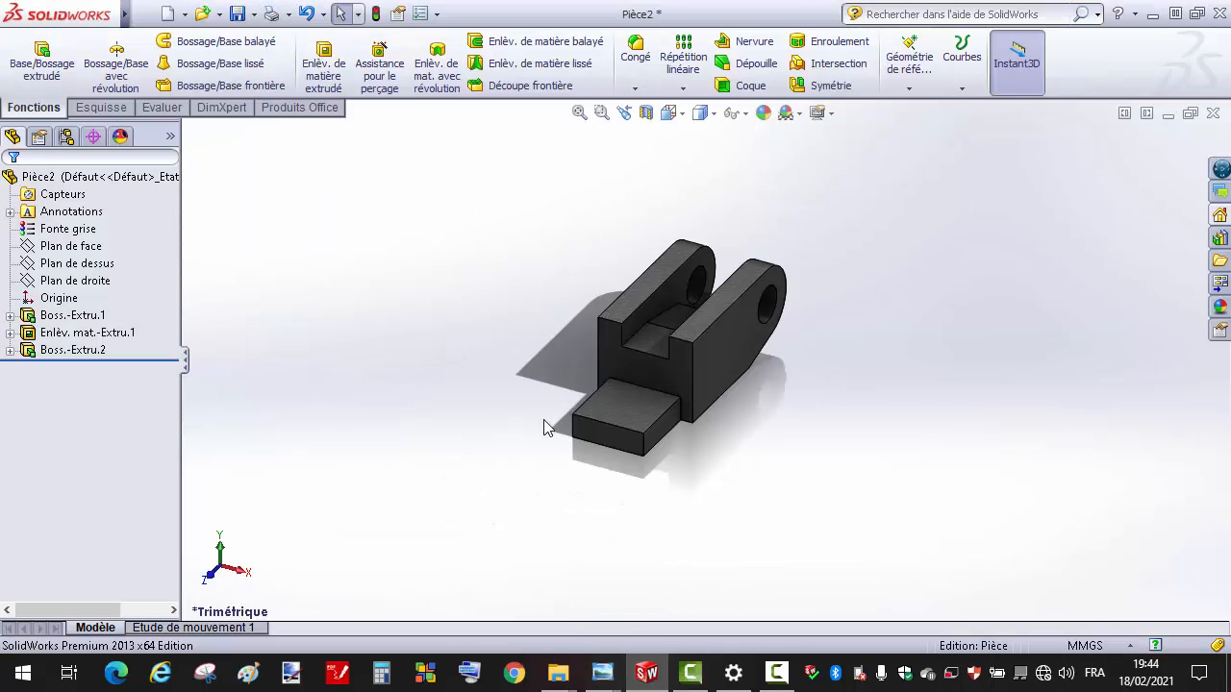
{"action": "left_click", "coordinate": [646, 347]}
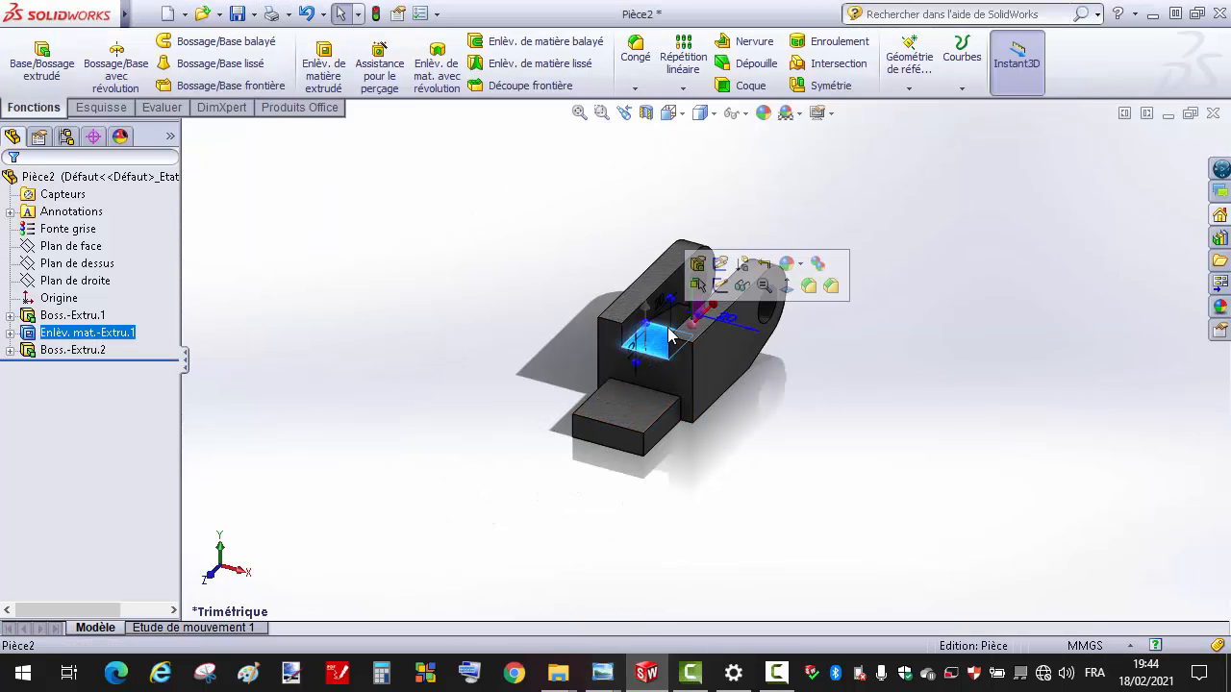
{"action": "left_click", "coordinate": [720, 286]}
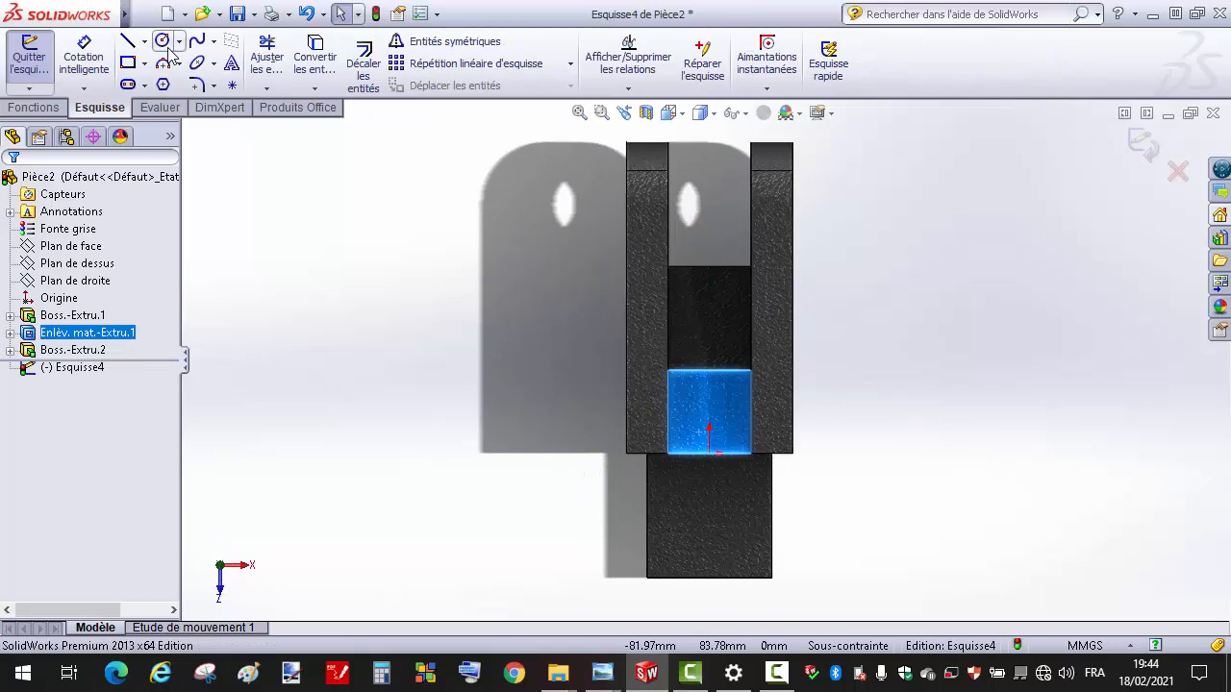
{"action": "left_click", "coordinate": [162, 41]}
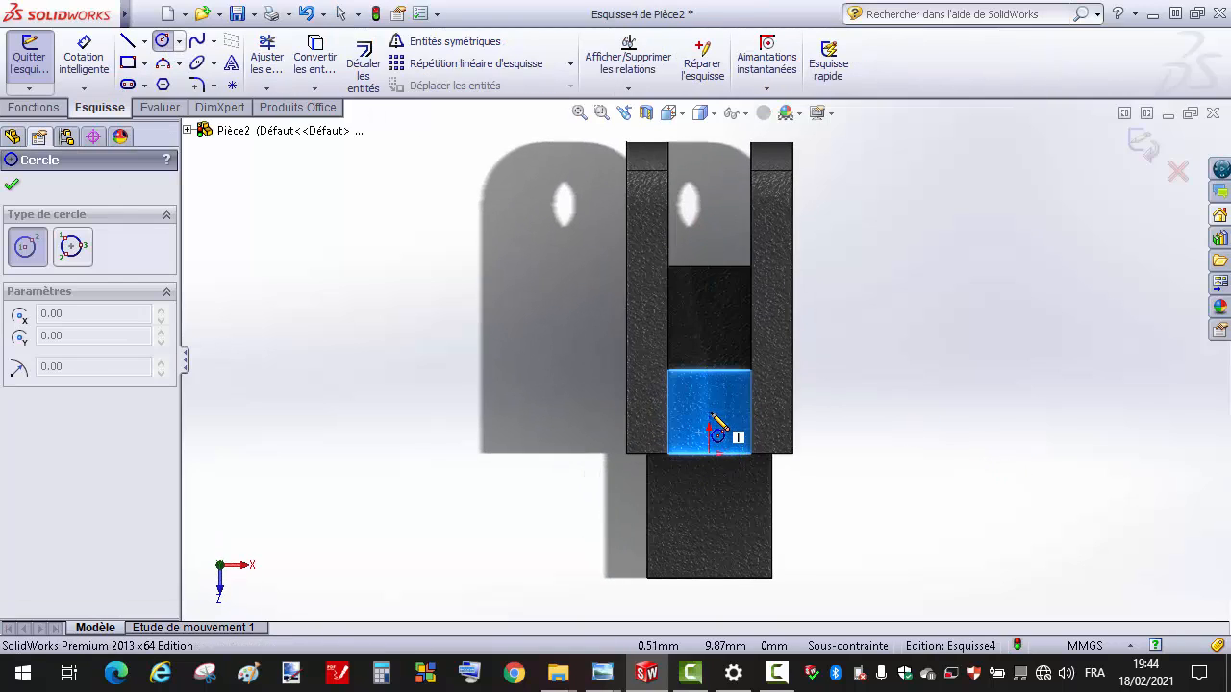
{"action": "left_click", "coordinate": [708, 406]}
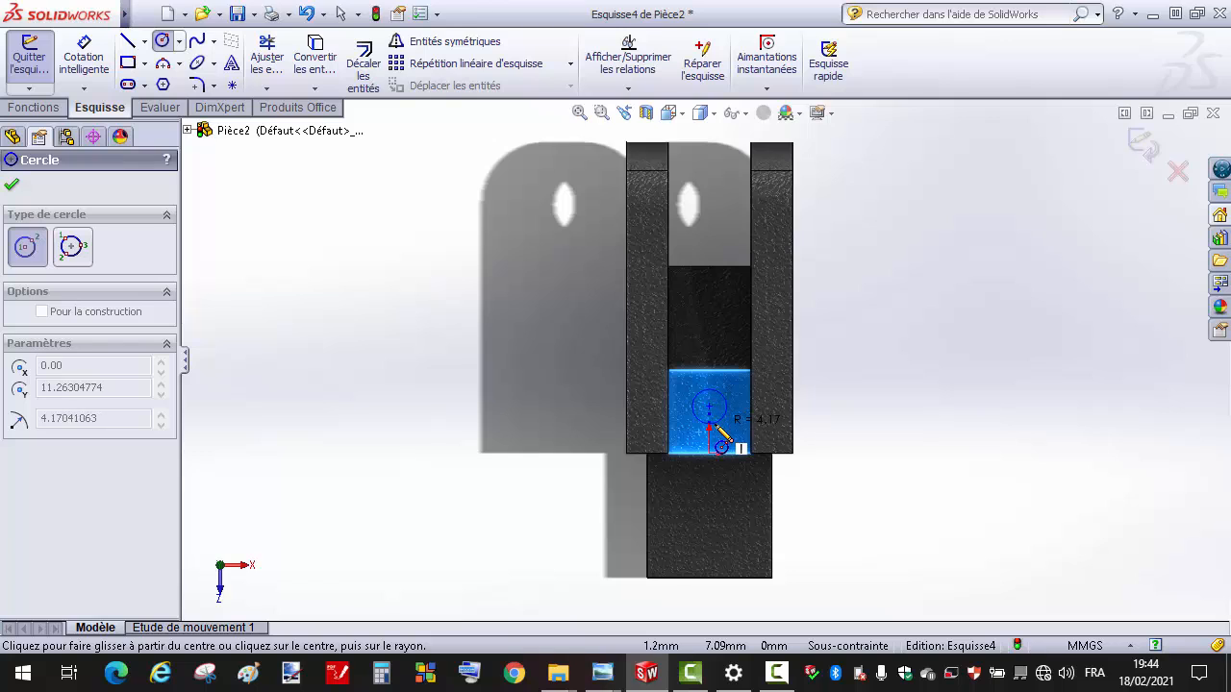
{"action": "left_click", "coordinate": [720, 426]}
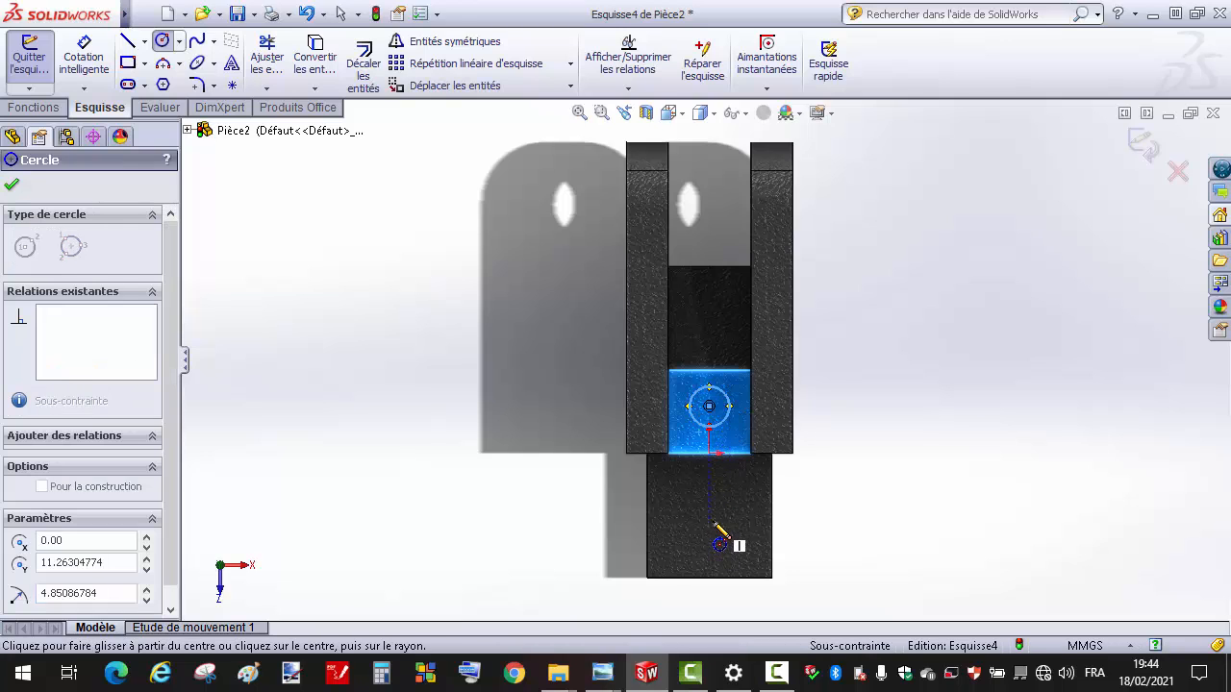
- Draw a second, larger circle on the front tongue, with its centre vertically in line with the first circle
{"action": "left_click", "coordinate": [708, 520]}
{"action": "left_click", "coordinate": [719, 550]}
{"action": "key", "text": "Escape"}
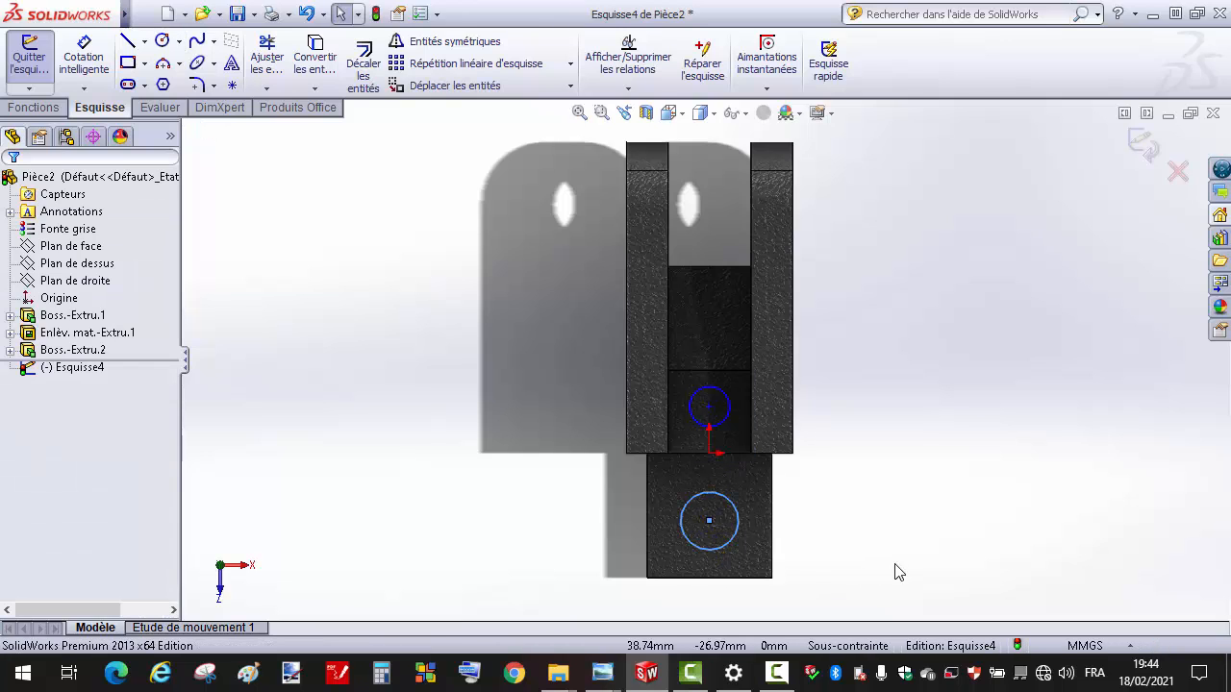
- Add a vertical relation aligning the centres of both circles with the origin
{"action": "left_click", "coordinate": [709, 521]}
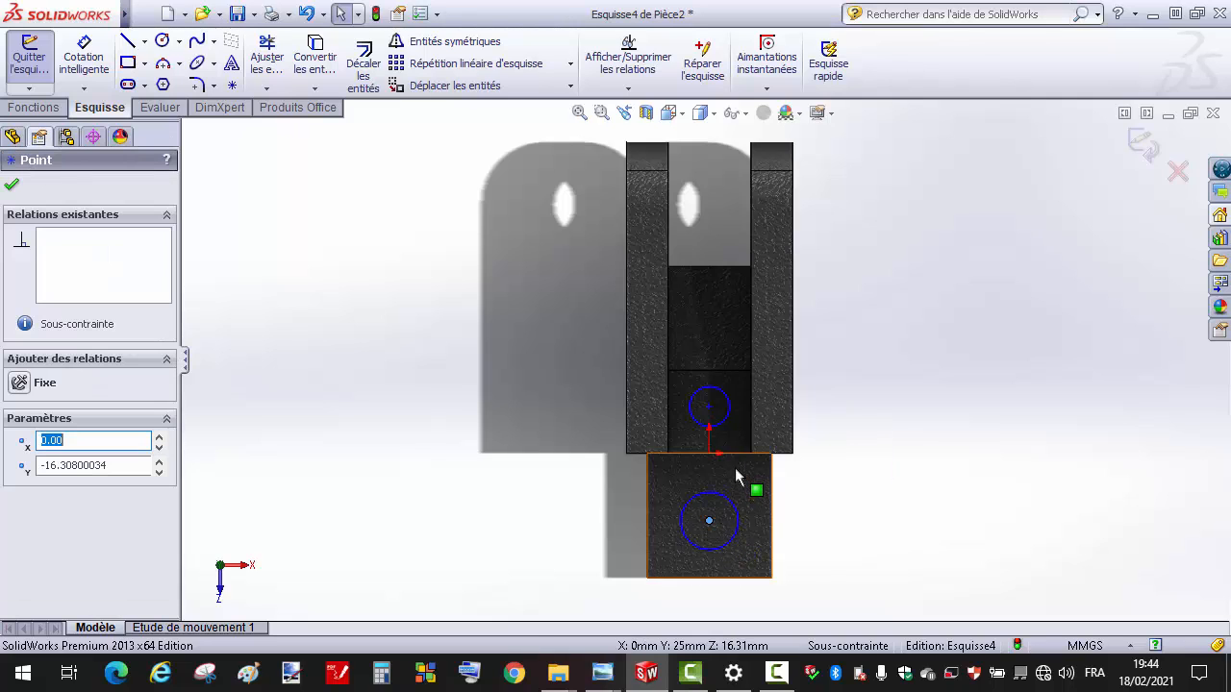
{"action": "left_click", "coordinate": [708, 452], "text": "ctrl"}
{"action": "left_click", "coordinate": [708, 407], "text": "ctrl"}
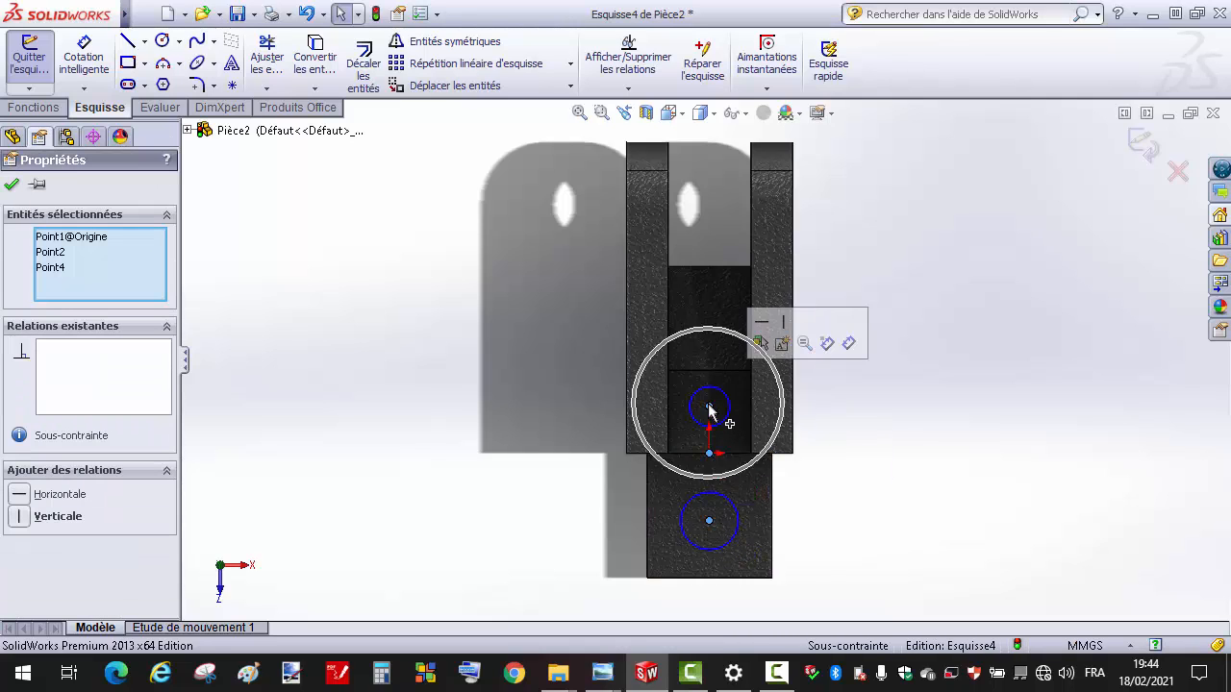
{"action": "left_click", "coordinate": [783, 323]}
{"action": "left_click", "coordinate": [949, 399]}
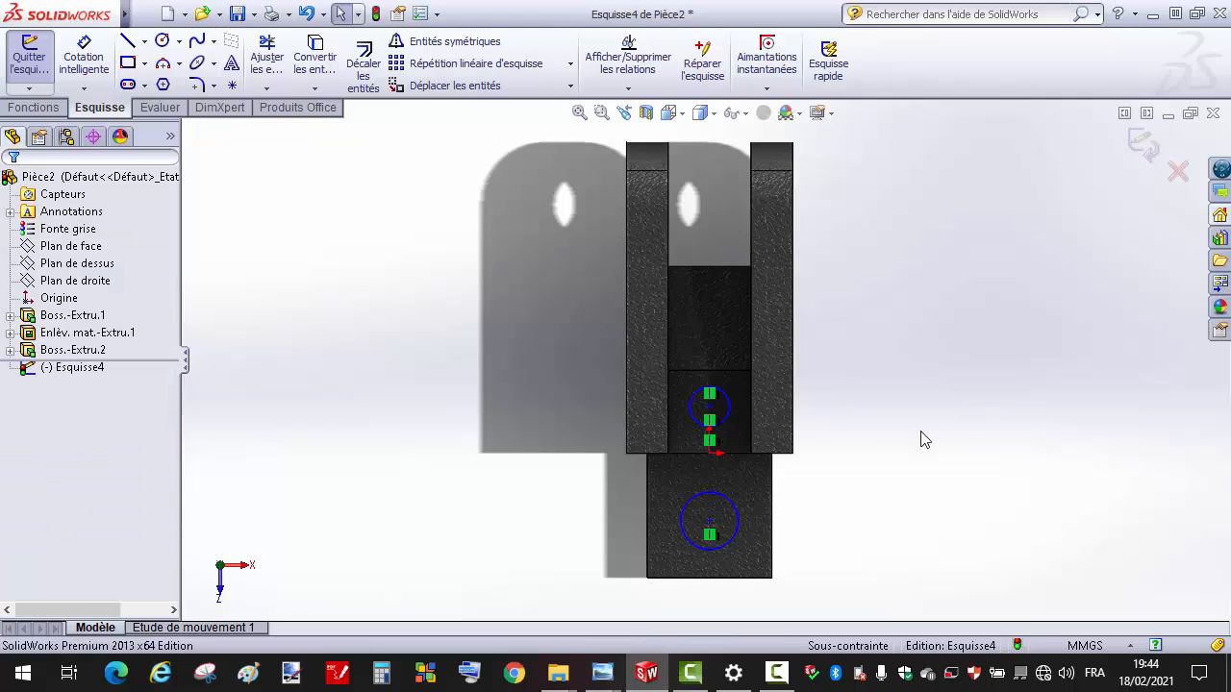
- Align the slot-floor circle's centre horizontally with the midpoint of the slot floor's side edge
{"action": "right_click", "coordinate": [751, 430]}
{"action": "left_click", "coordinate": [846, 49]}
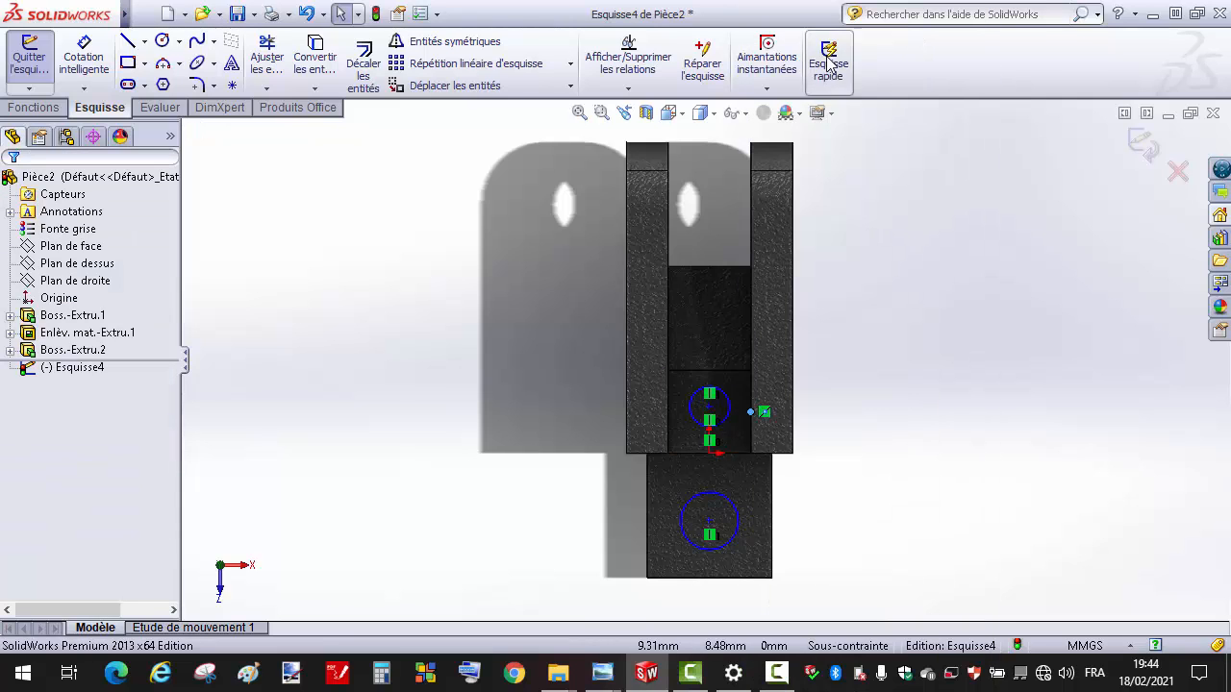
{"action": "left_click", "coordinate": [709, 407], "text": "ctrl"}
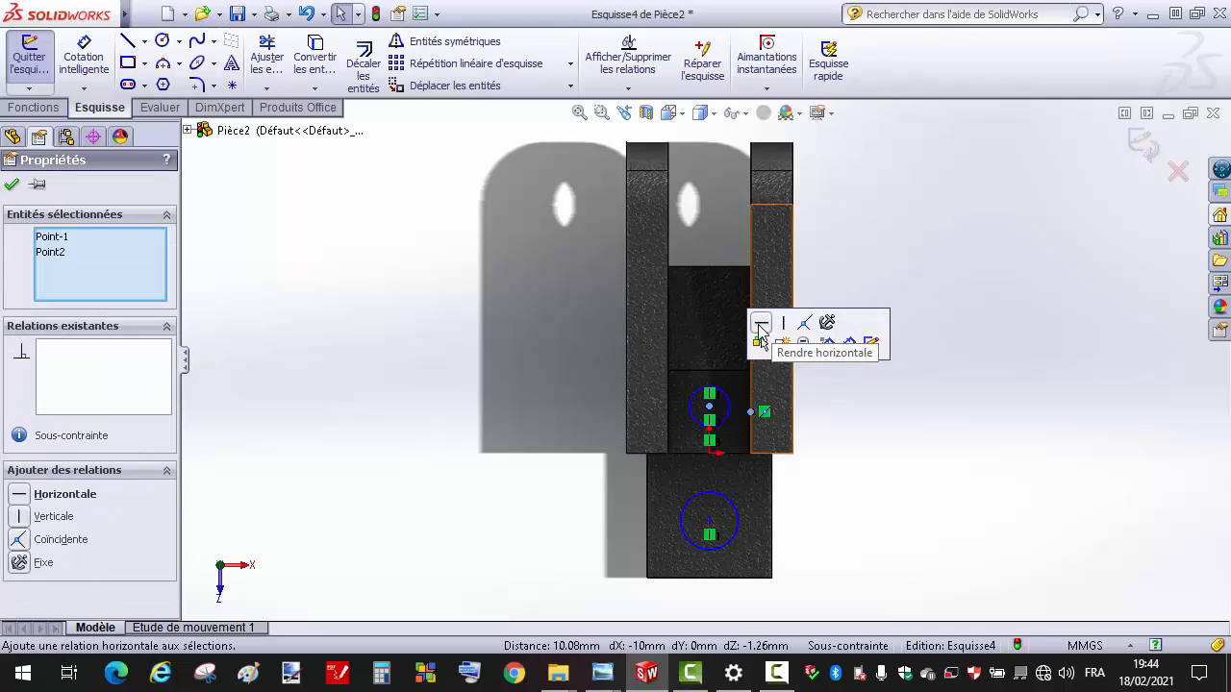
{"action": "left_click", "coordinate": [762, 323]}
{"action": "left_click", "coordinate": [868, 467]}
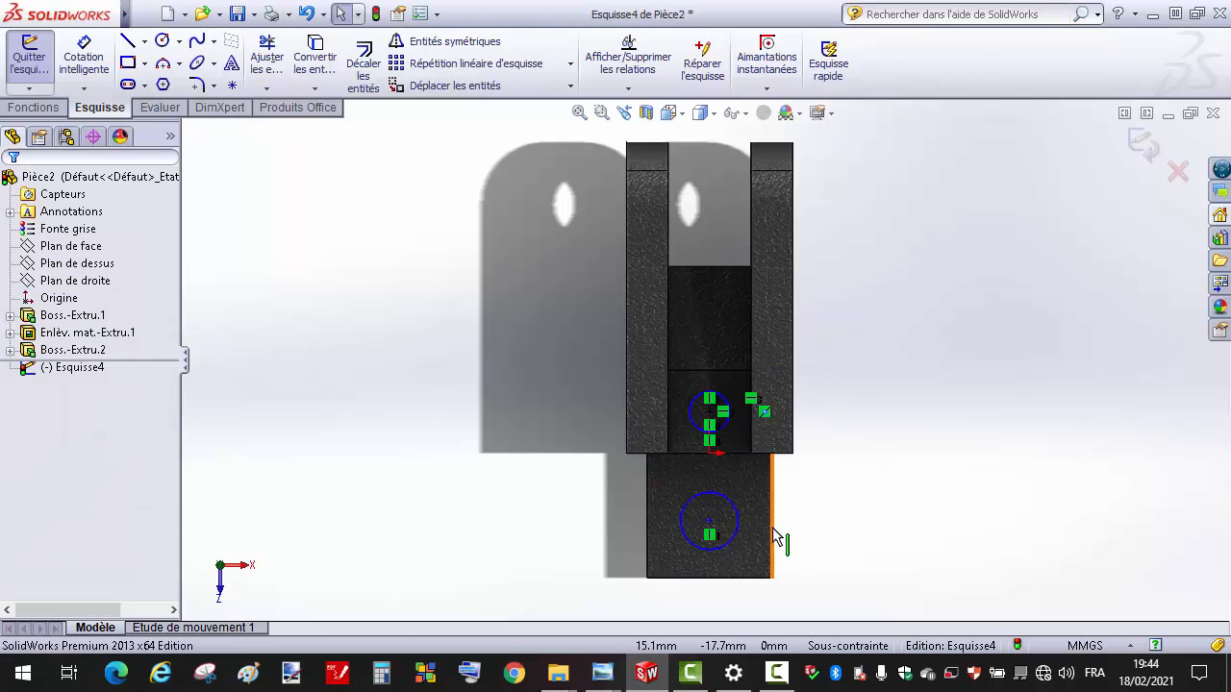
- Align the larger circle's centre horizontally with the midpoint of the front tongue's side edge
{"action": "right_click", "coordinate": [770, 534]}
{"action": "left_click", "coordinate": [875, 56]}
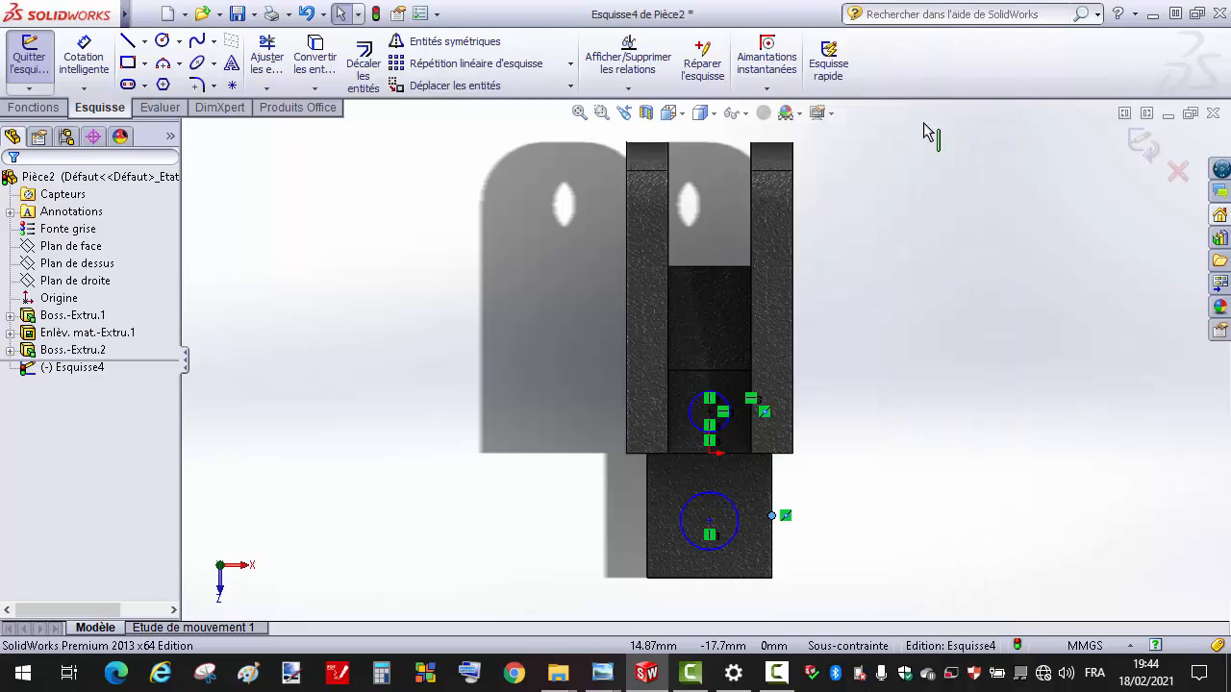
{"action": "left_click", "coordinate": [709, 526], "text": "ctrl"}
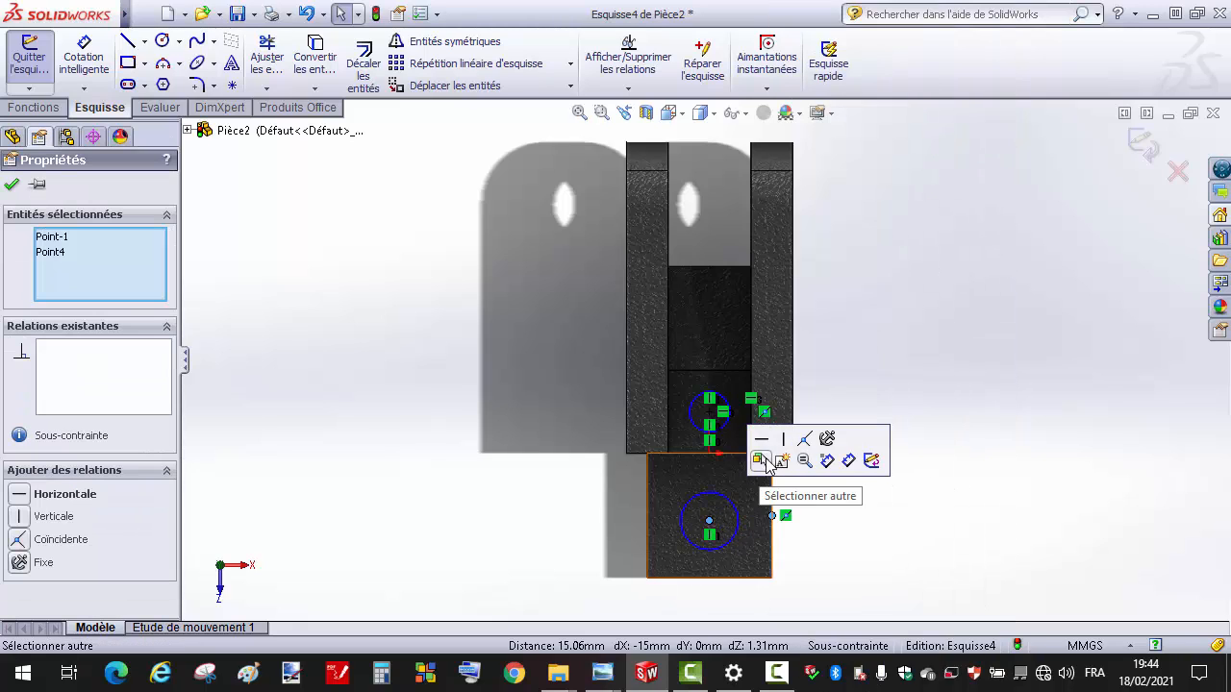
{"action": "left_click", "coordinate": [762, 446]}
{"action": "left_click", "coordinate": [941, 496]}
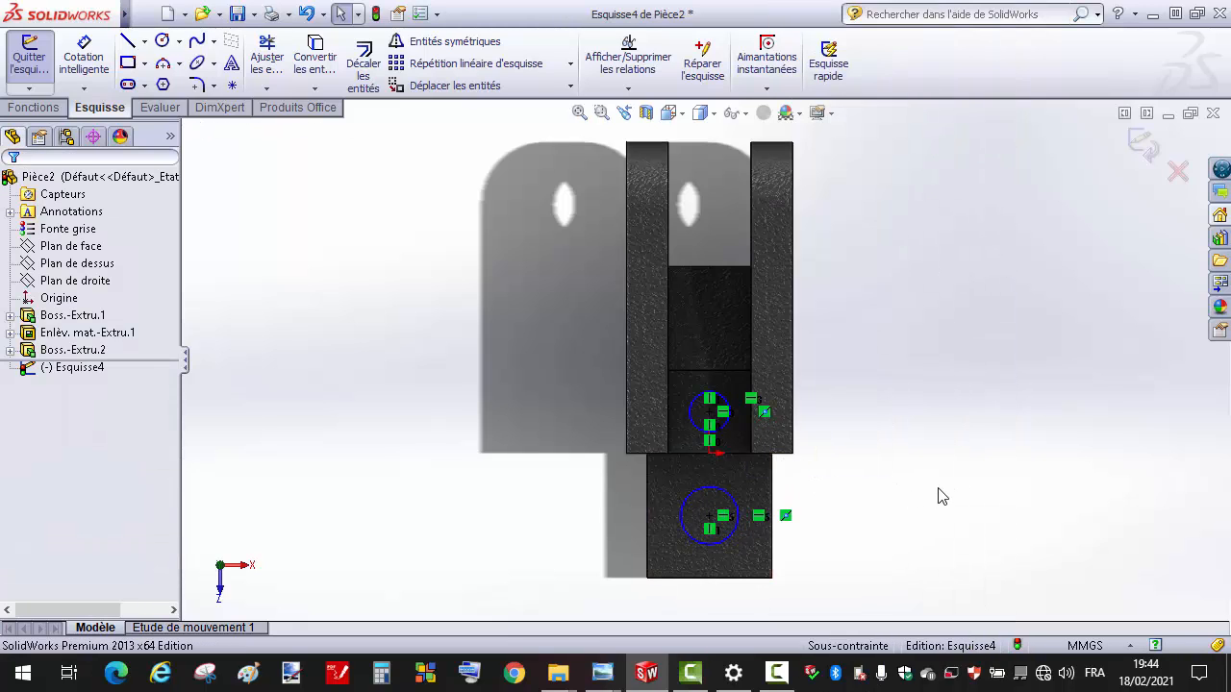
- Dimension the slot-floor circle to a diameter of 10 mm and the front tongue's circle to 15 mm
{"action": "left_click", "coordinate": [84, 56]}
{"action": "left_click", "coordinate": [697, 432]}
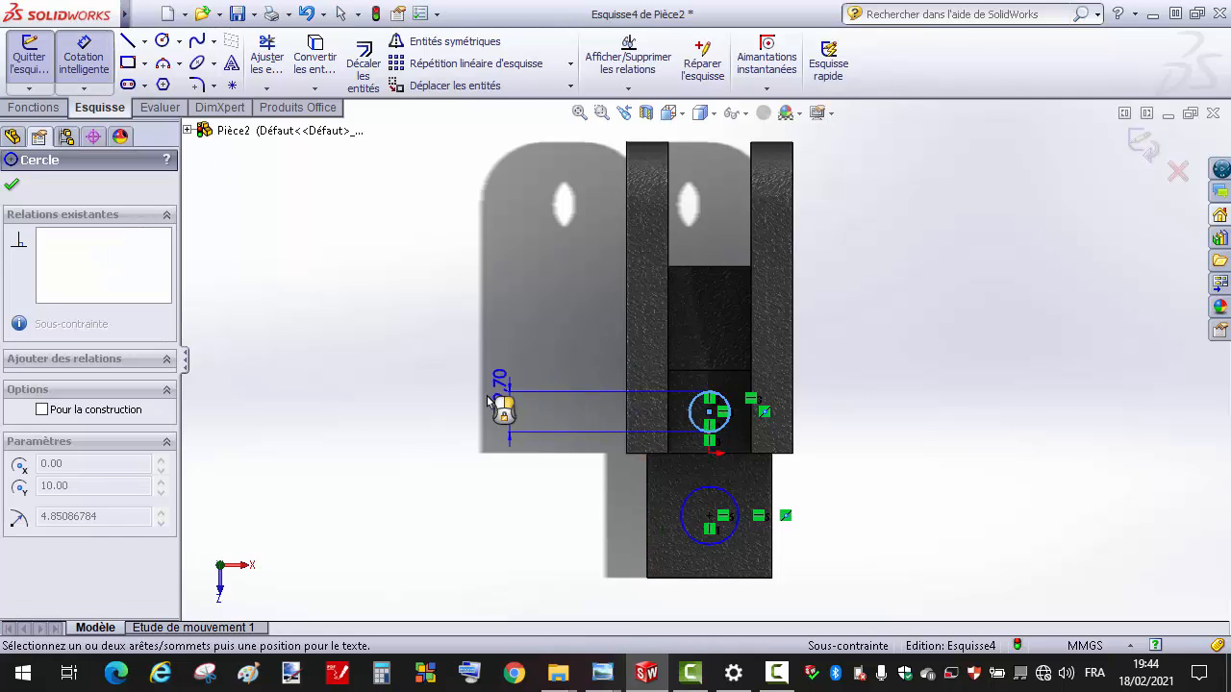
{"action": "left_click", "coordinate": [489, 406]}
{"action": "type", "text": "10"}
{"action": "key", "text": "Return"}
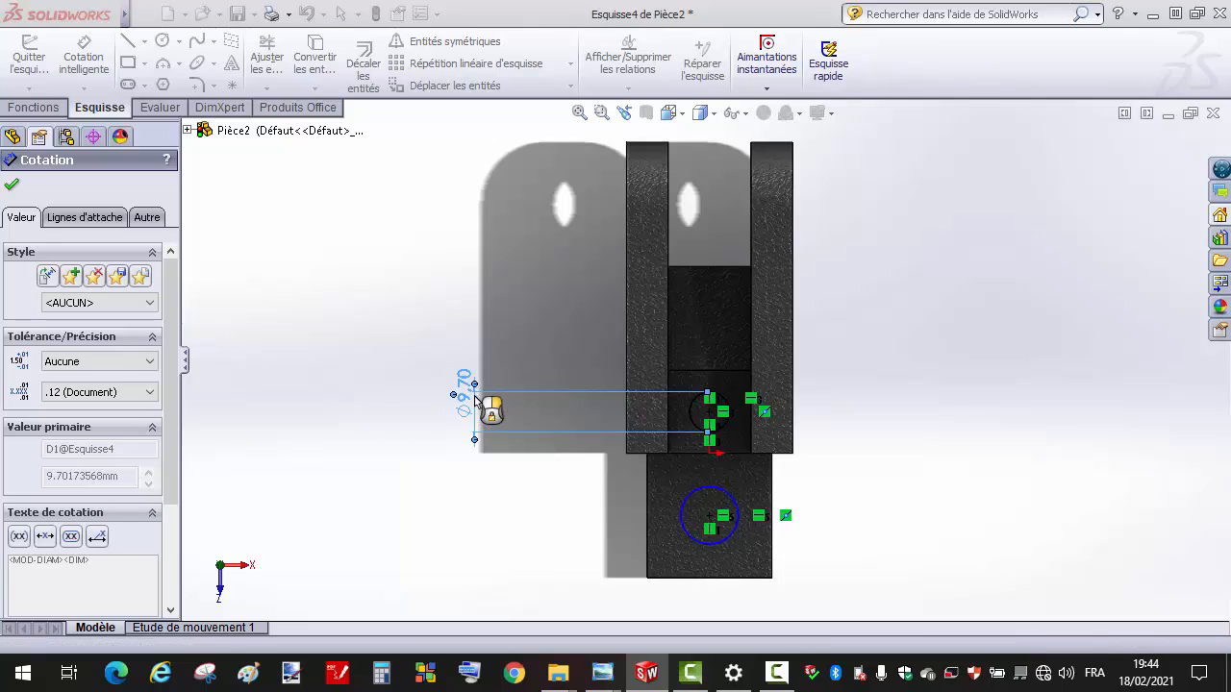
{"action": "left_click", "coordinate": [704, 553]}
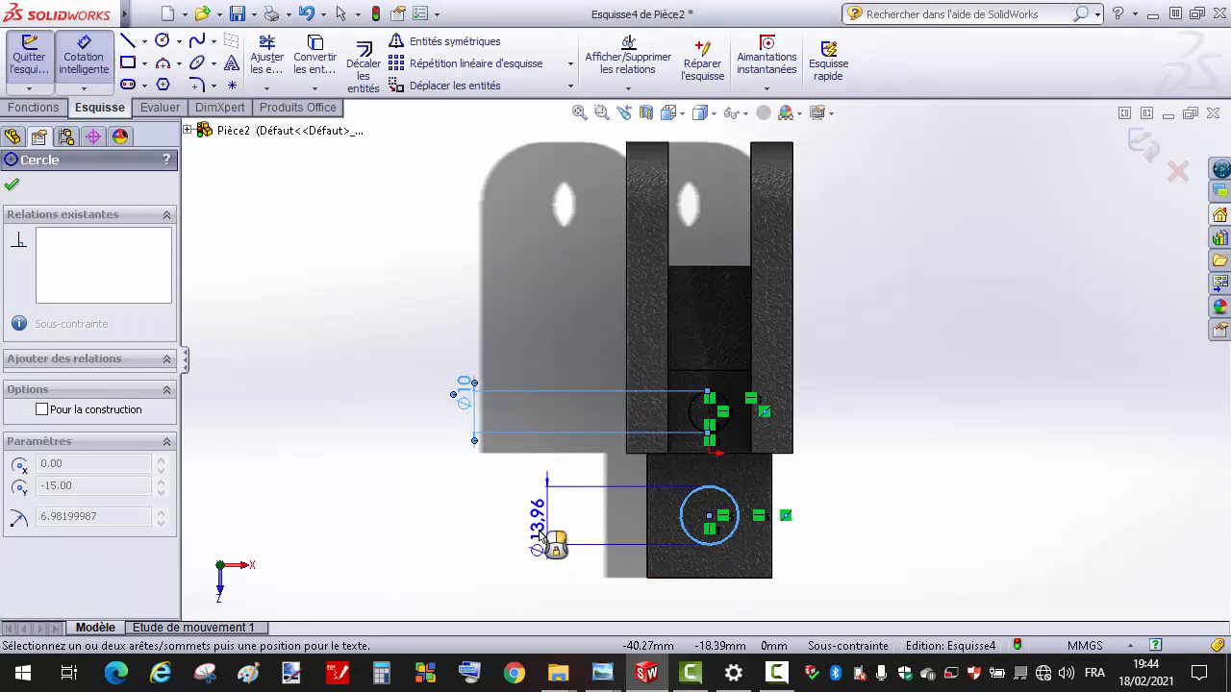
{"action": "left_click", "coordinate": [546, 536]}
{"action": "type", "text": "15"}
{"action": "key", "text": "Return"}
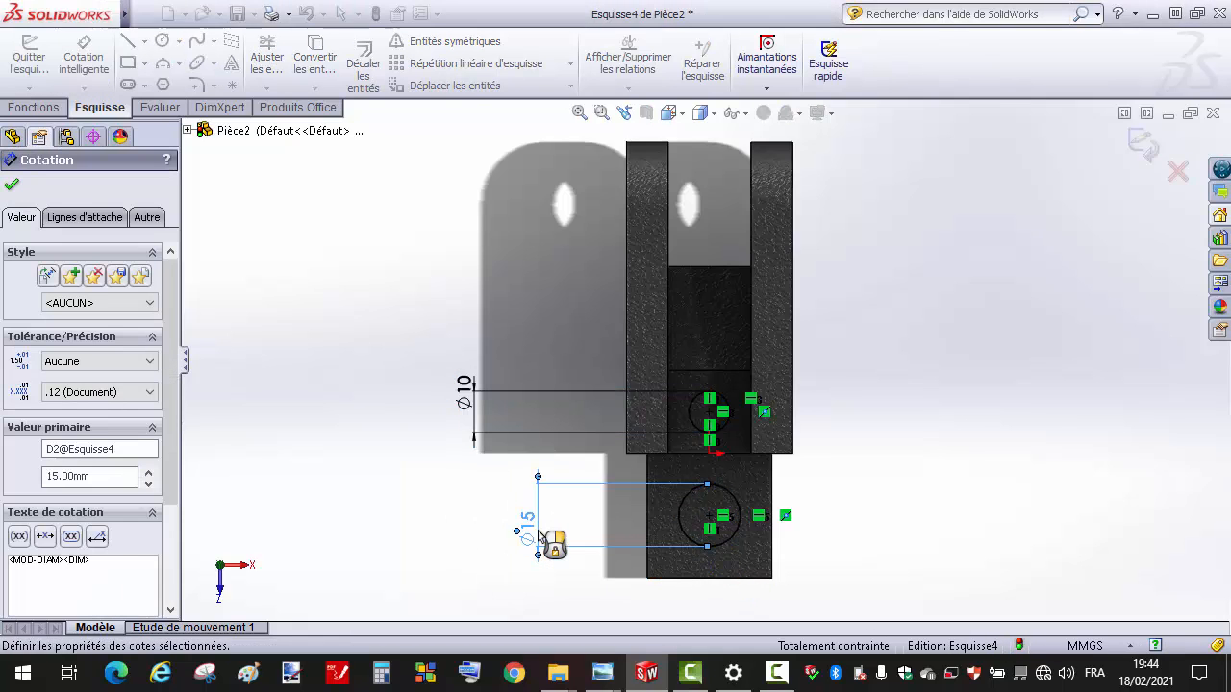
- Cut both circles downward through the whole part with an extruded cut set to Through All (A travers tout)
{"action": "left_click", "coordinate": [29, 112]}
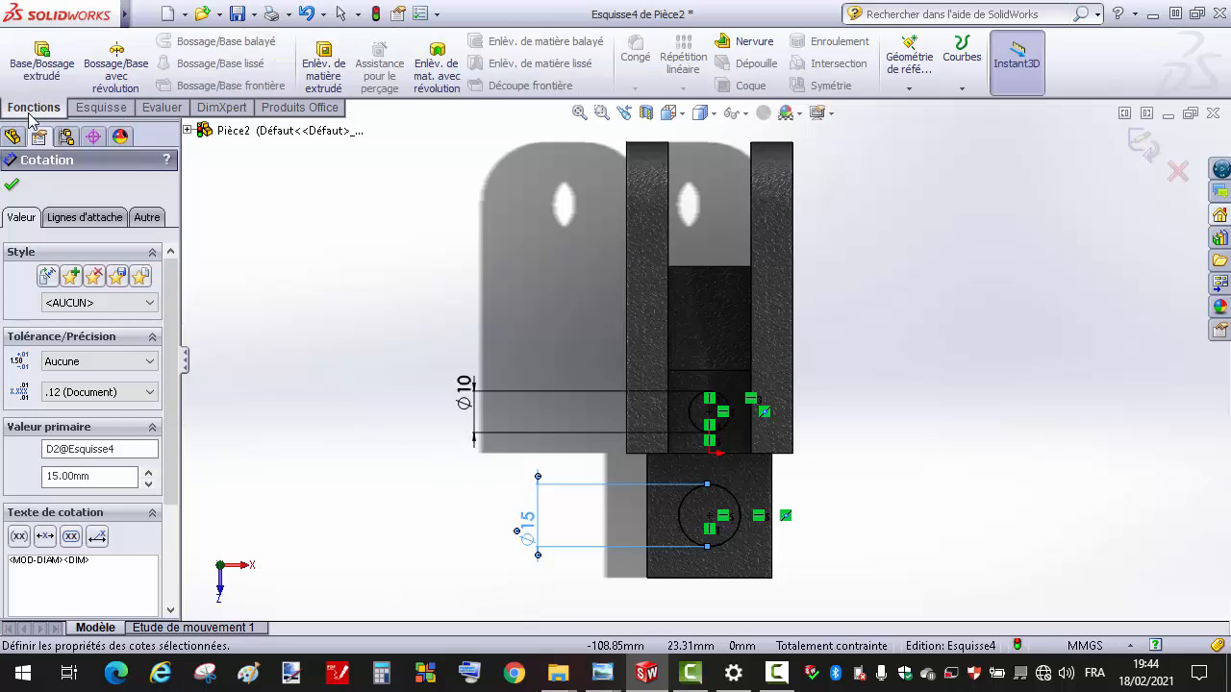
{"action": "left_click", "coordinate": [323, 62]}
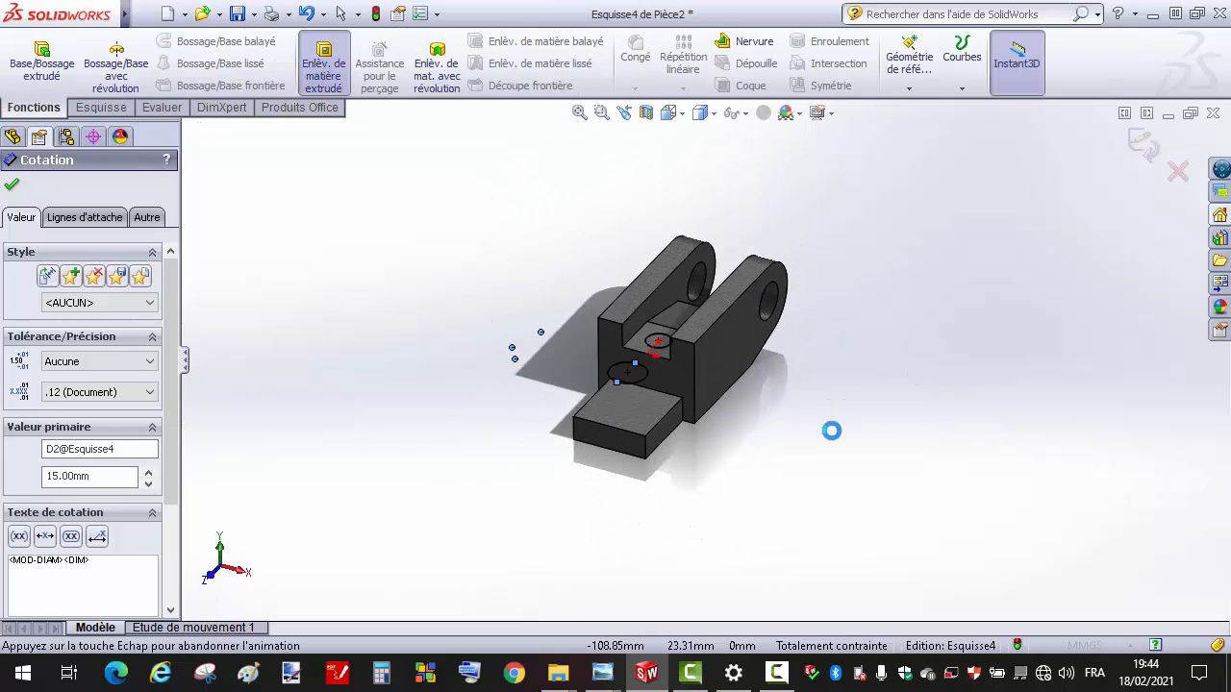
{"action": "key", "text": "ctrl+1"}
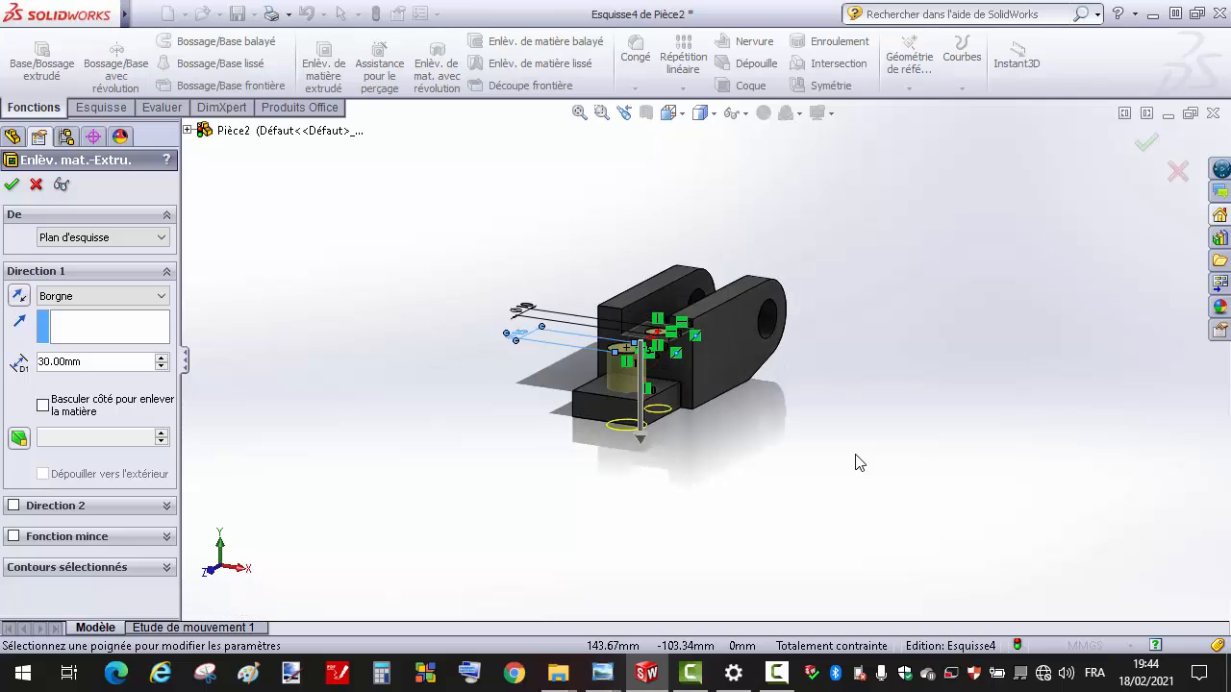
{"action": "key", "text": "Up"}
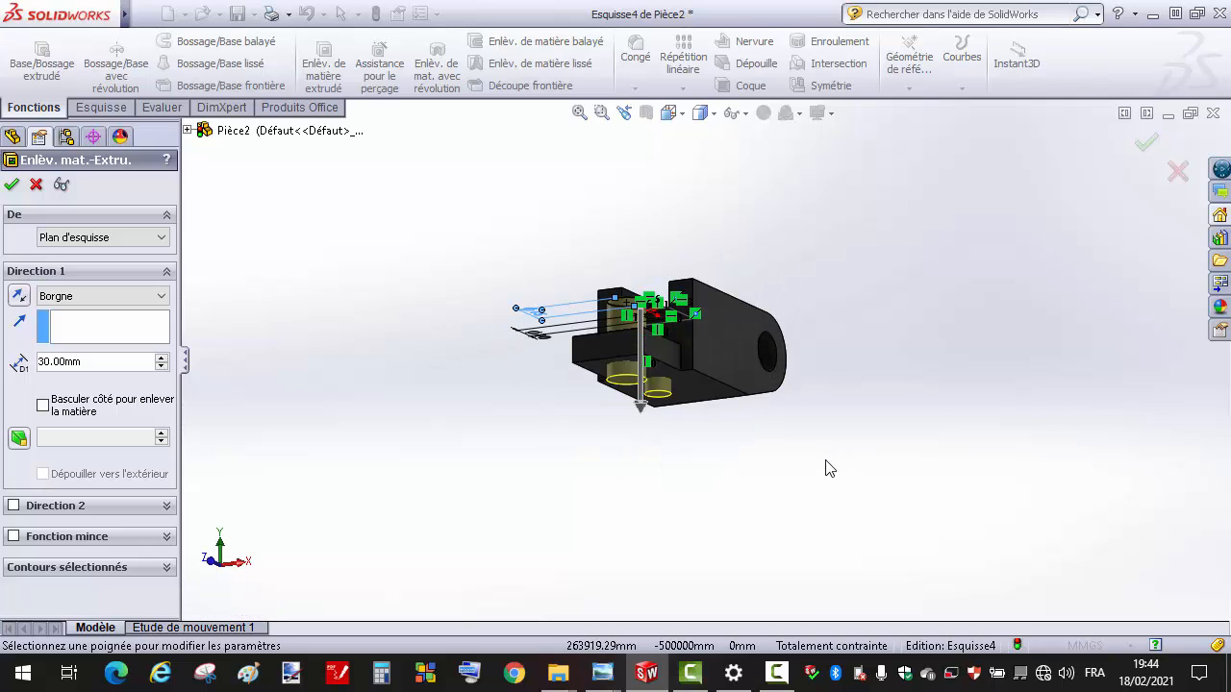
{"action": "left_click", "coordinate": [111, 297]}
{"action": "left_click", "coordinate": [72, 326]}
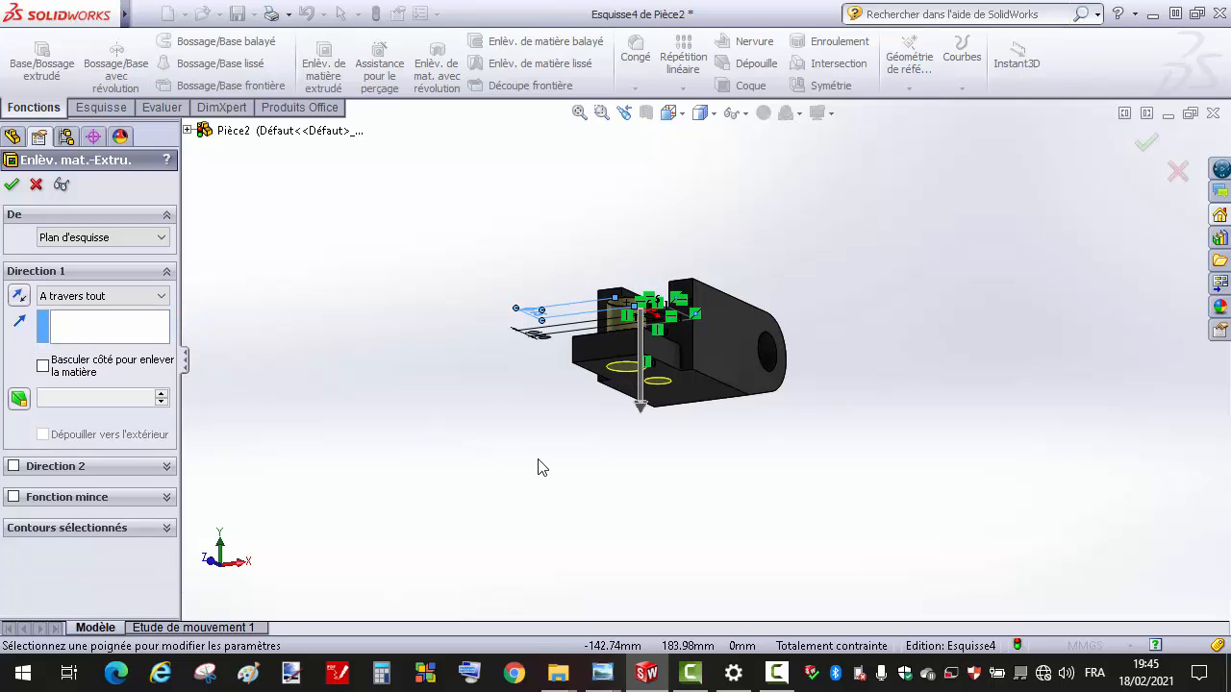
{"action": "left_click", "coordinate": [11, 187]}
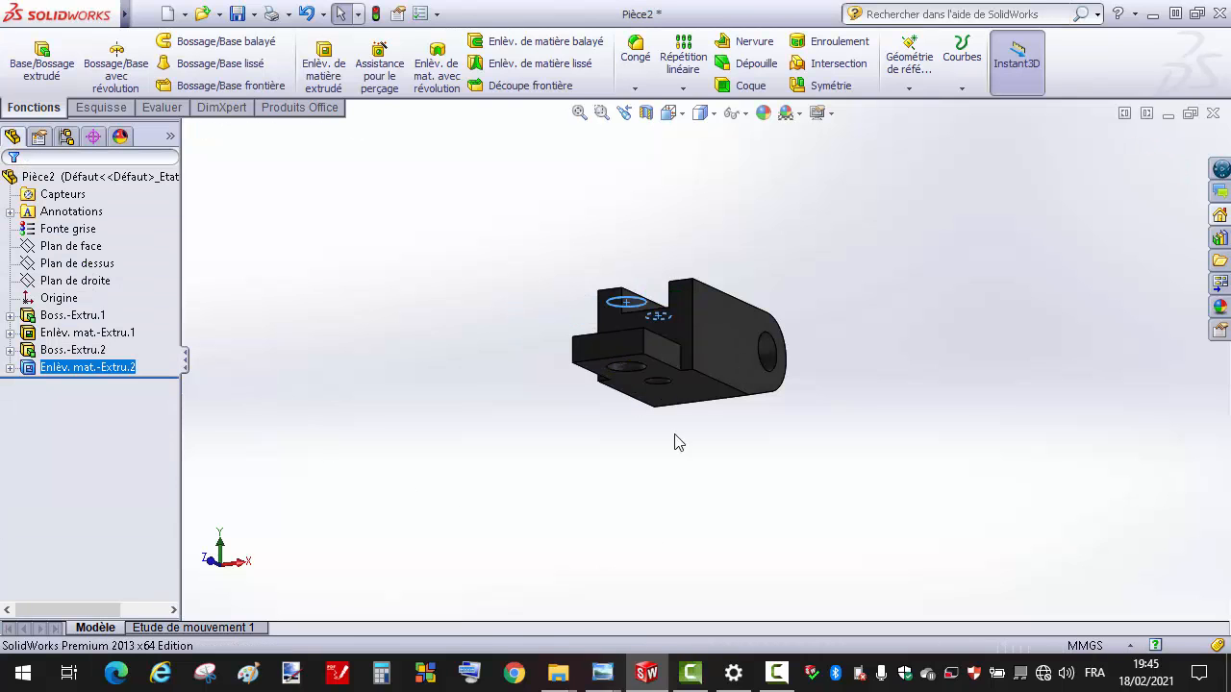
- Show the part in isometric view and compare it with the dimensioned drawing in Windows Photo Viewer
{"action": "left_click", "coordinate": [669, 114]}
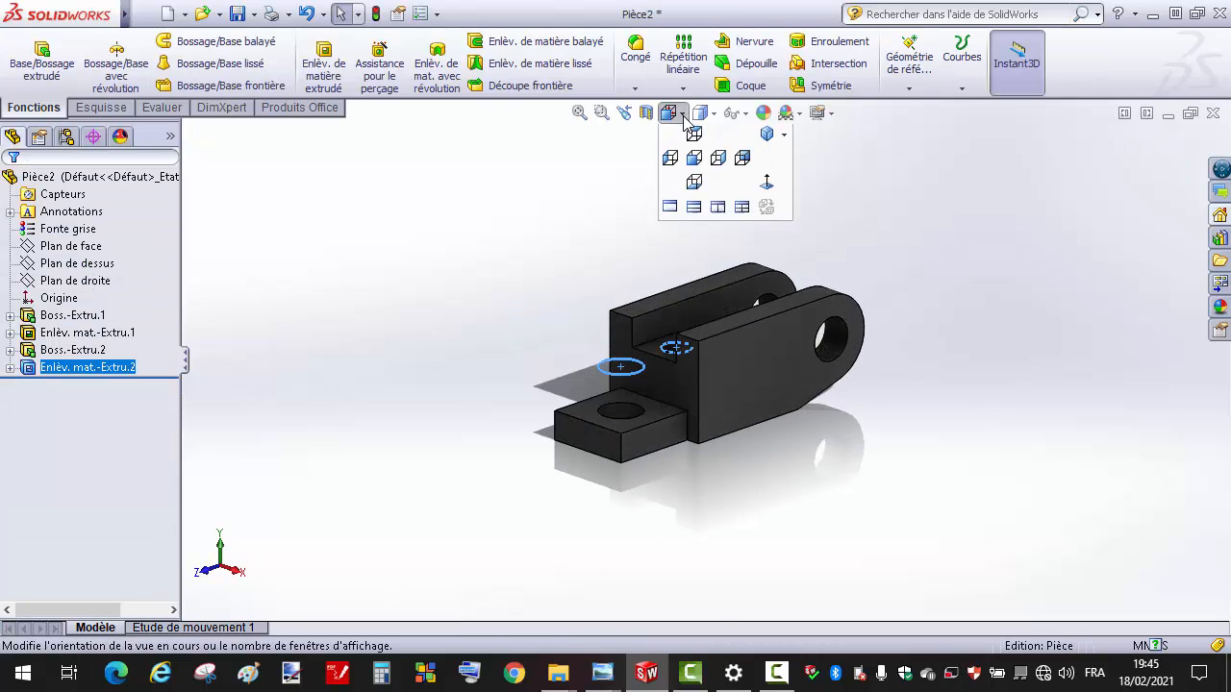
{"action": "left_click", "coordinate": [782, 162]}
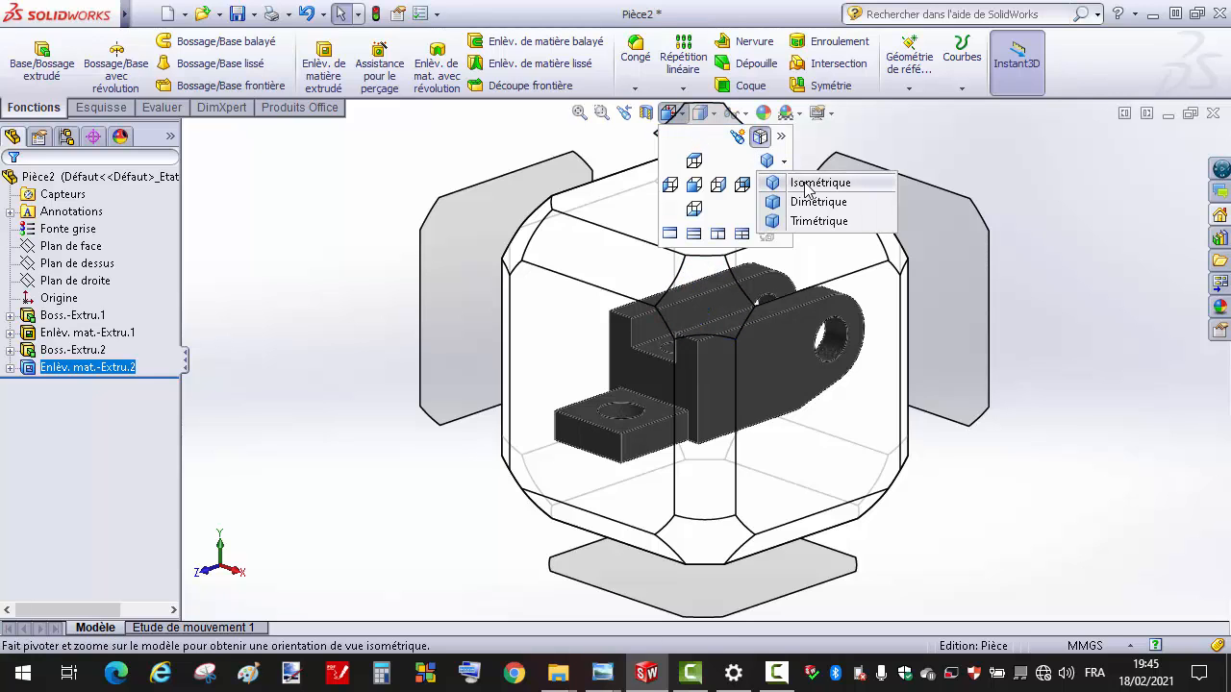
{"action": "left_click", "coordinate": [808, 185]}
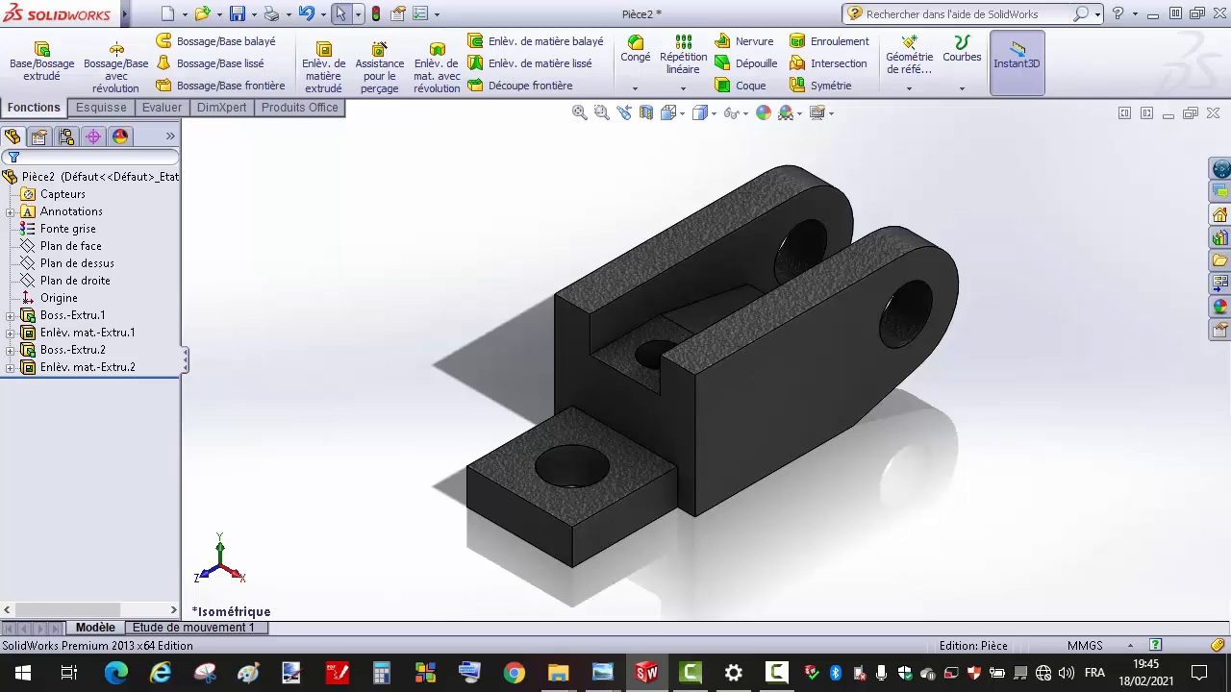
{"action": "left_click", "coordinate": [650, 672]}
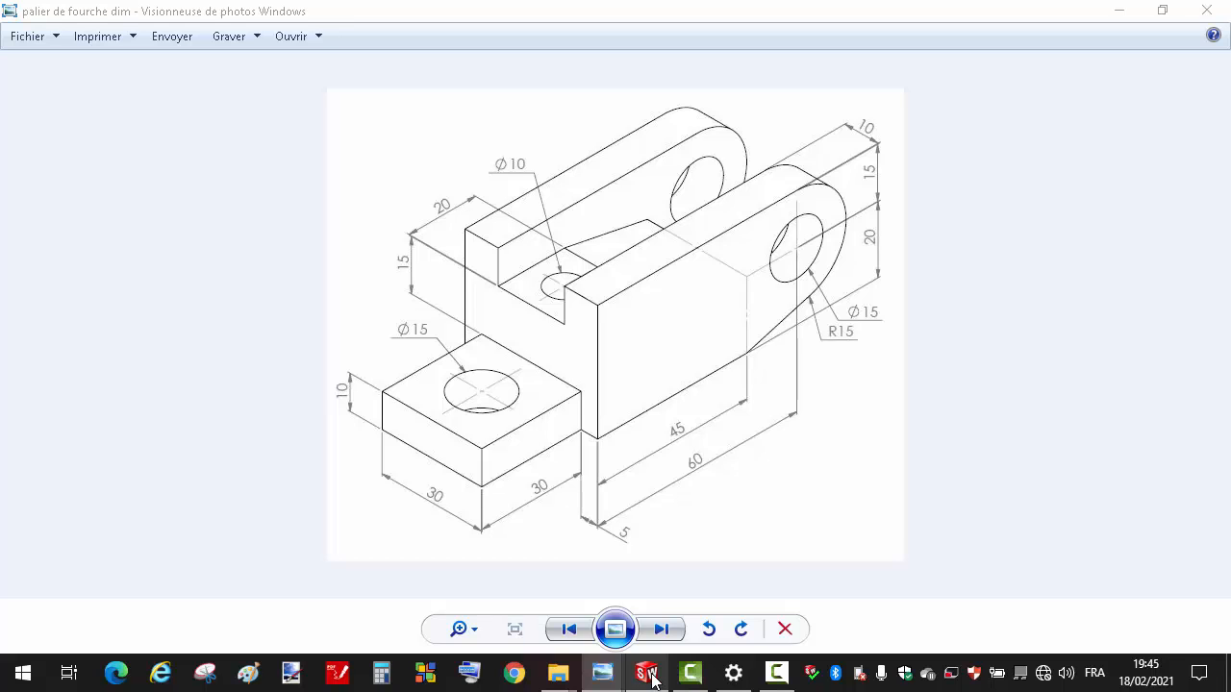